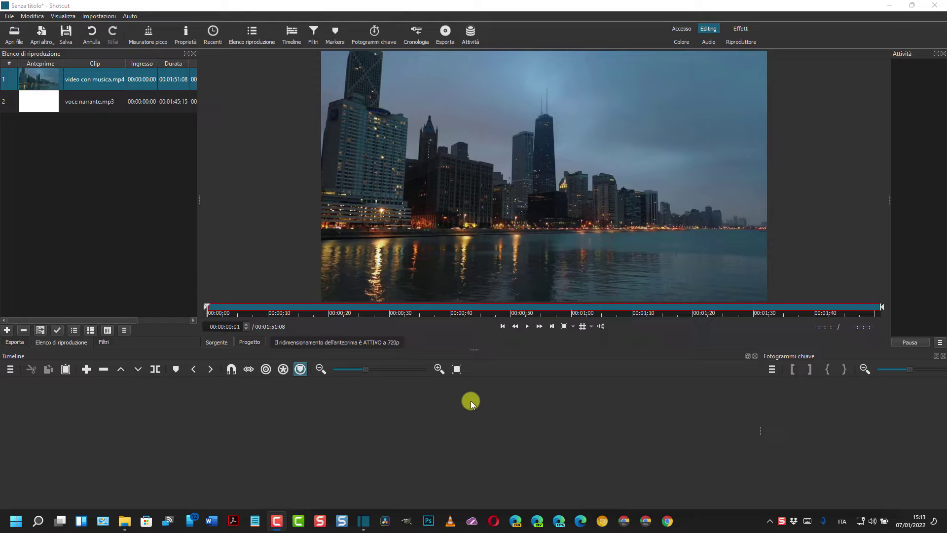
Place video con musica.mp4 at the start of a new video track and play a few seconds of it from the beginning.
left_click(83, 80)
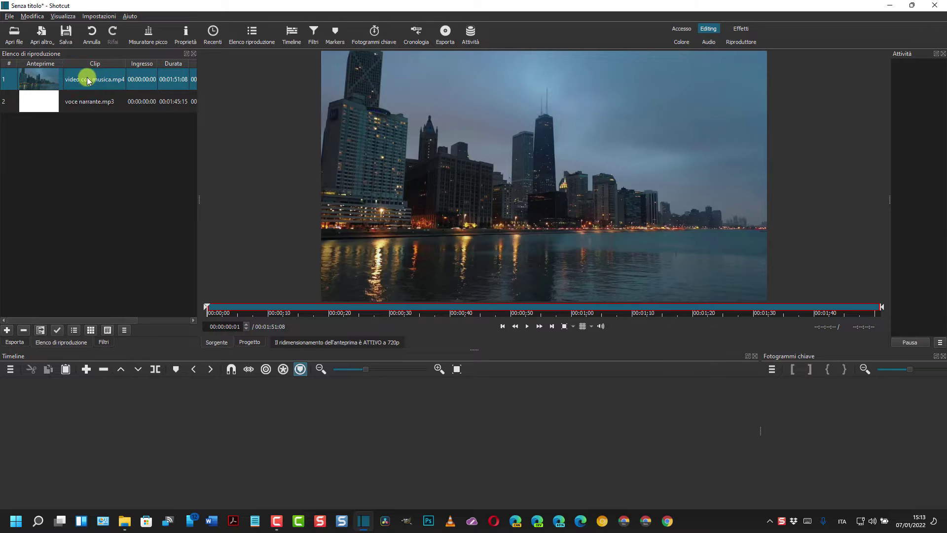
left_click_drag(86, 79, 169, 409)
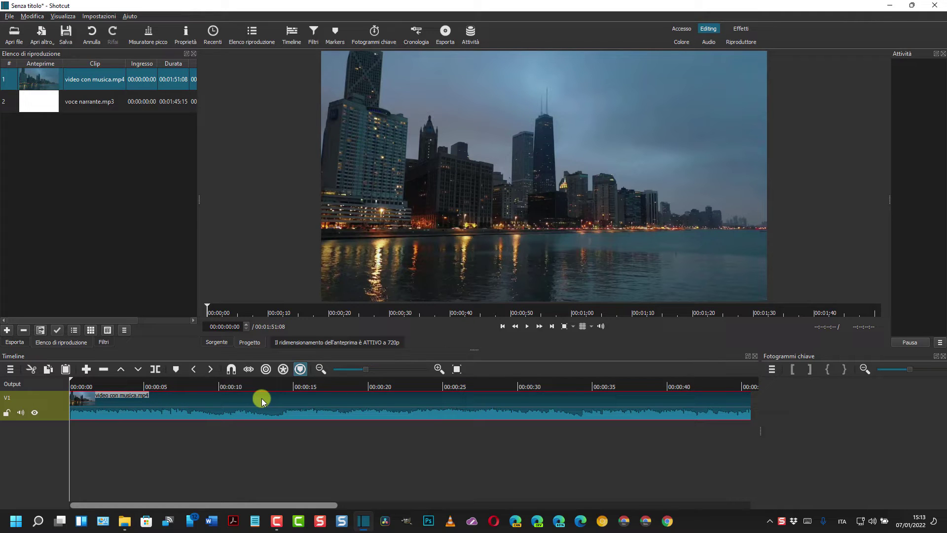
left_click(532, 327)
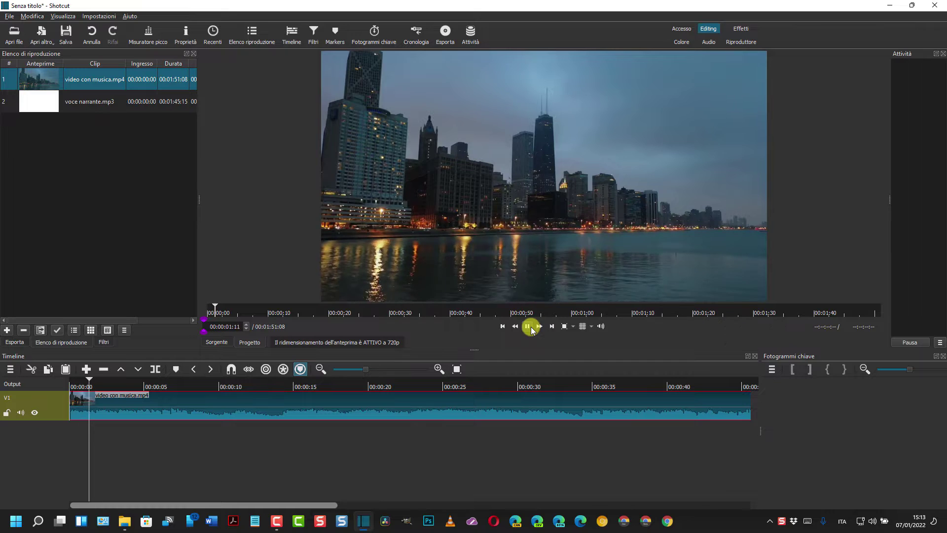
left_click(528, 327)
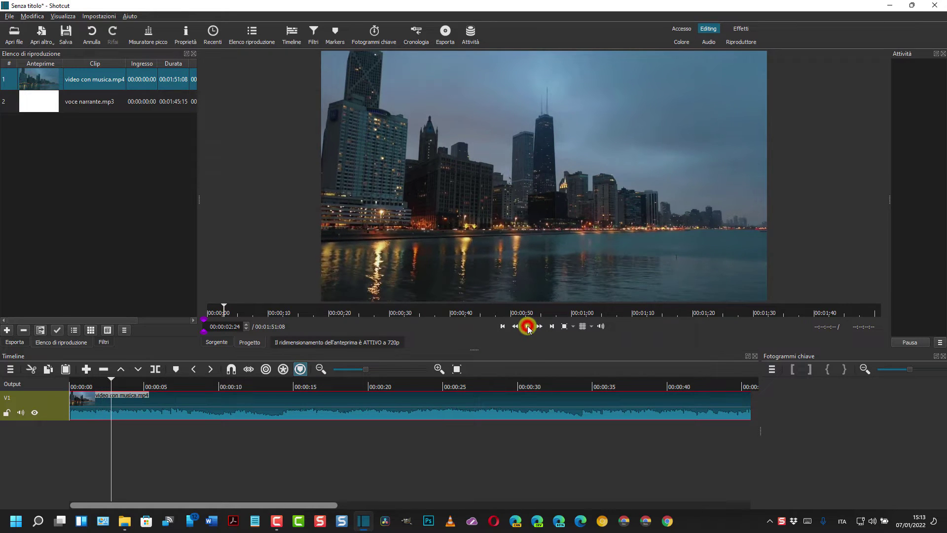
left_click(502, 326)
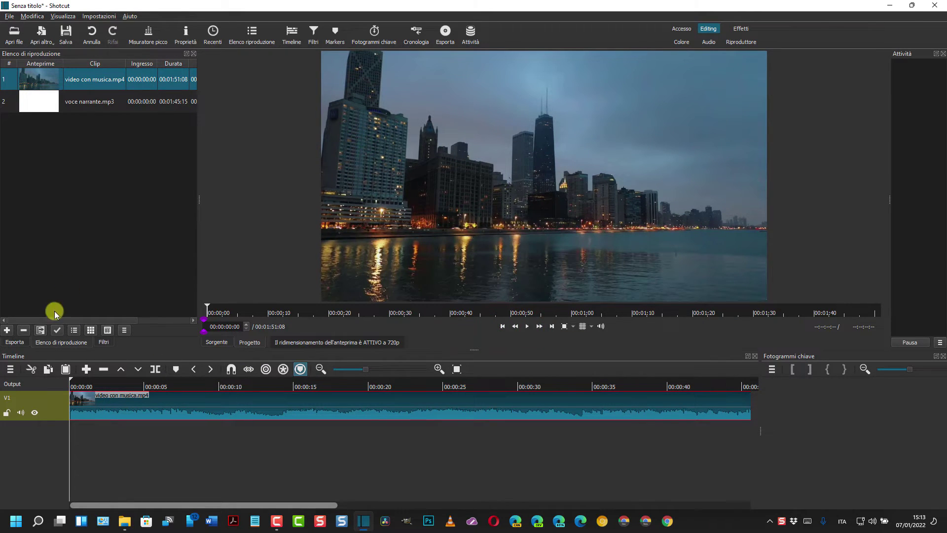
Add an audio track to the timeline and place voce narrante.mp3 at its start.
left_click(11, 369)
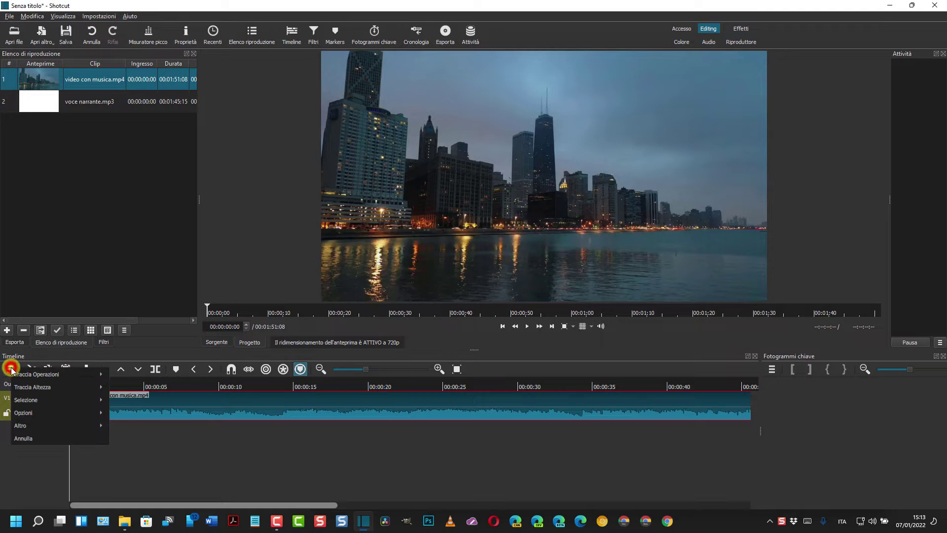
mouse_move(20, 374)
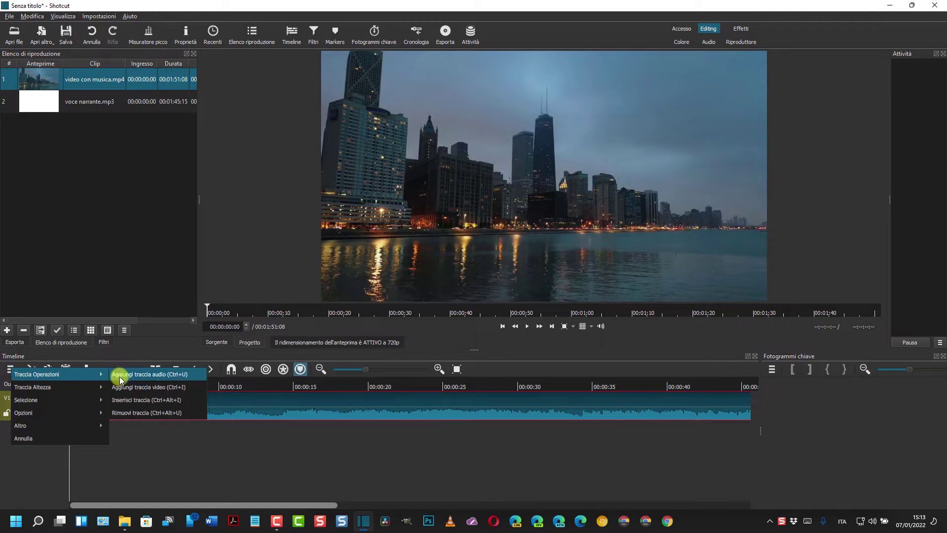
left_click(150, 375)
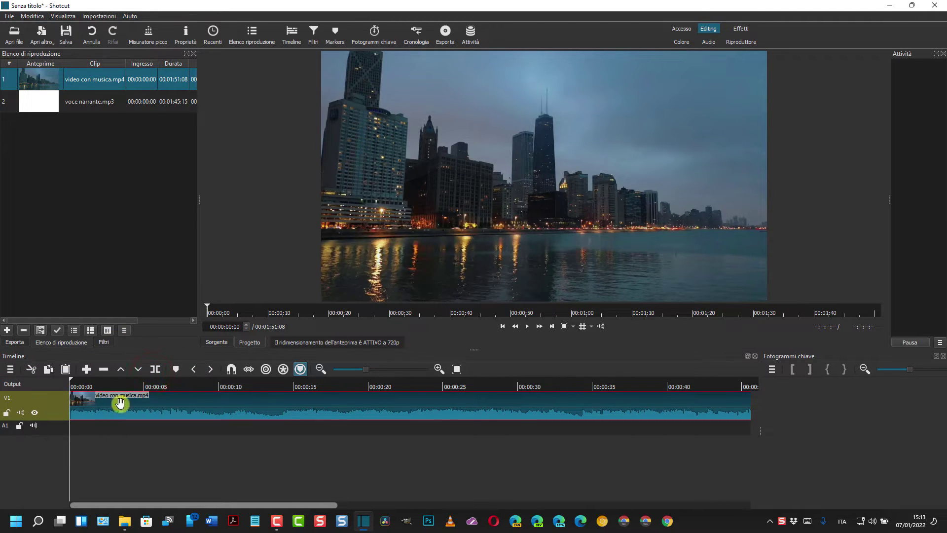
left_click(33, 102)
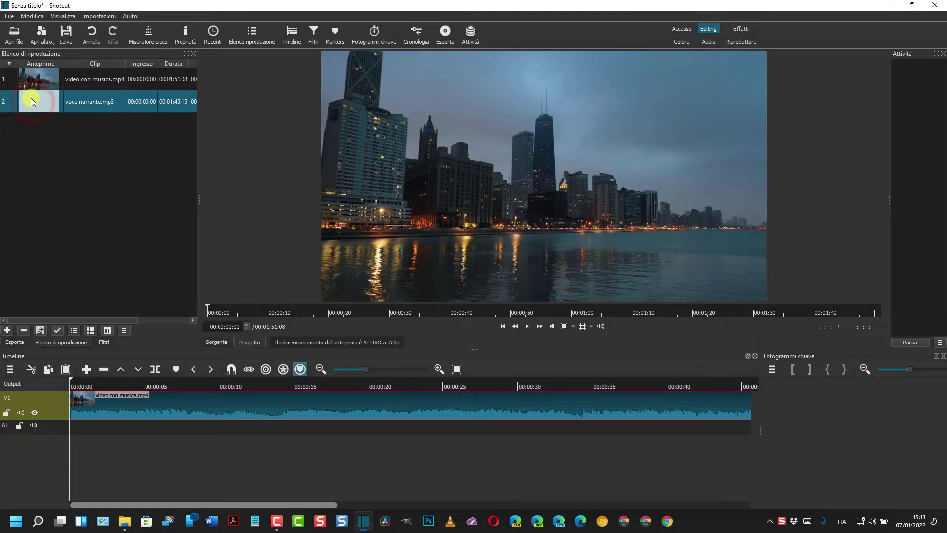
left_click_drag(31, 98, 130, 428)
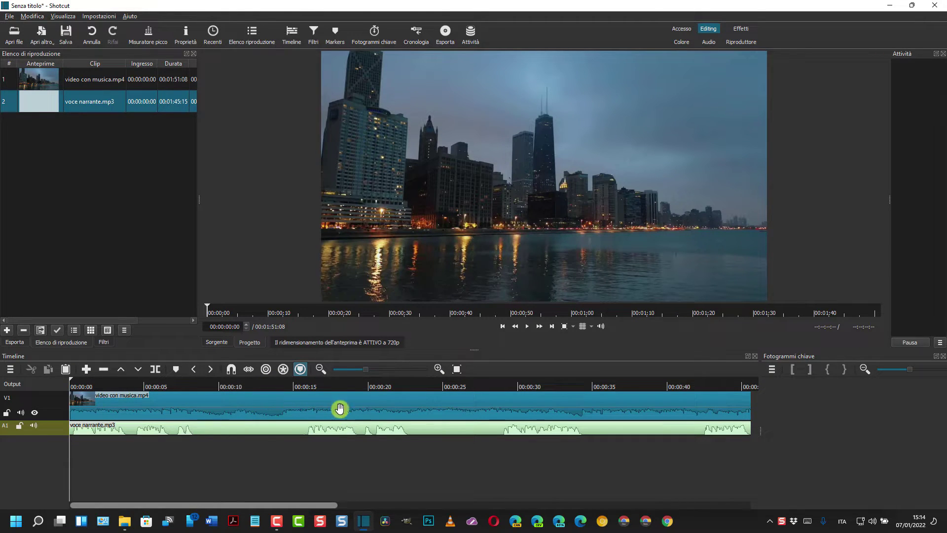
Play the opening seconds to hear narration and music together, and return the playhead to the start.
left_click(527, 325)
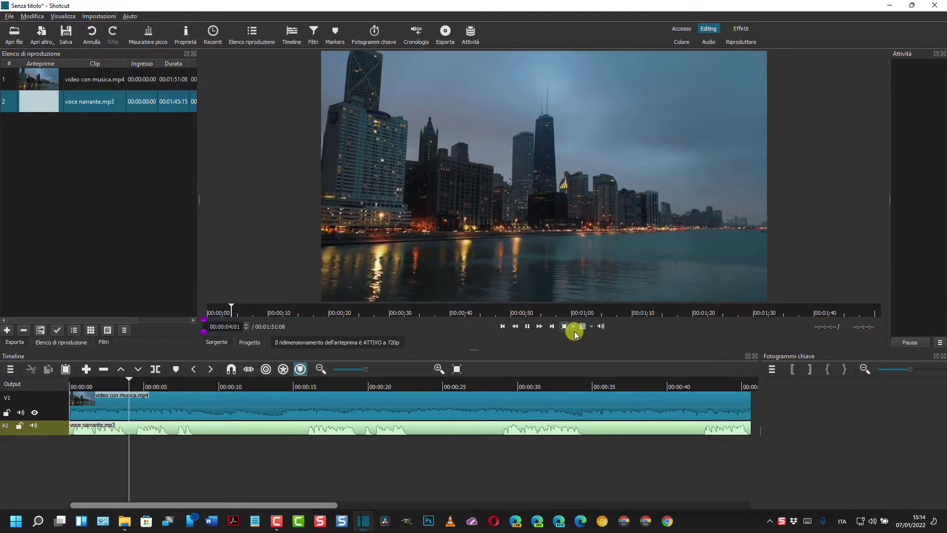
left_click(527, 326)
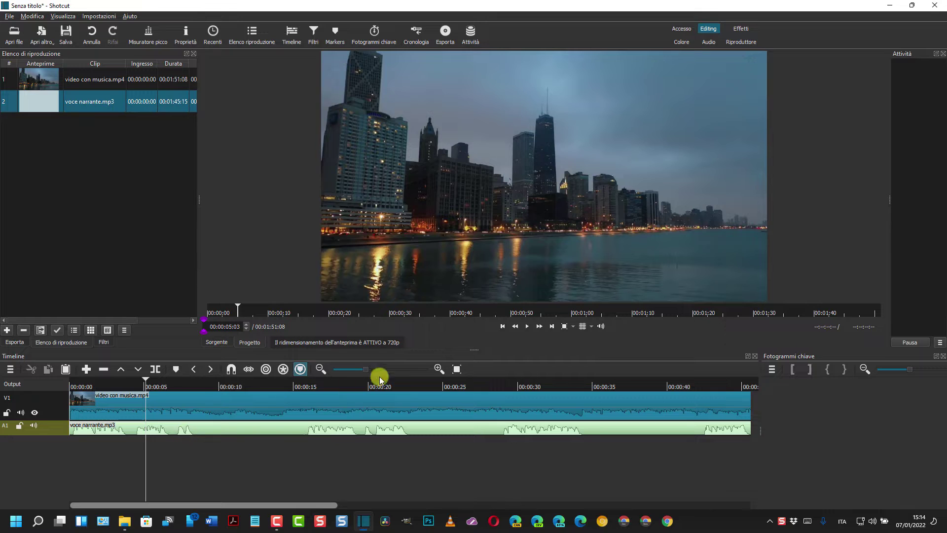
left_click(503, 327)
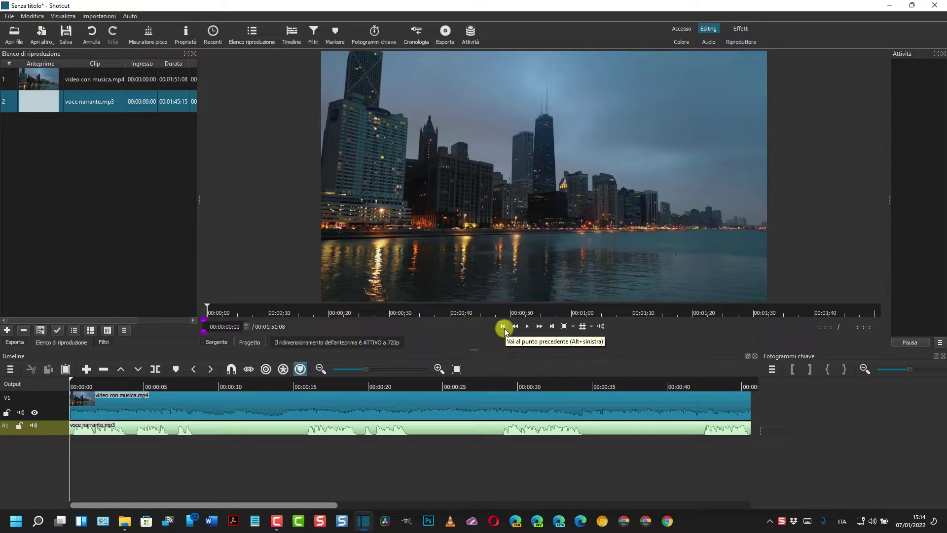
Detach the audio of video con musica.mp4 on track V1 onto its own audio track.
right_click(187, 405)
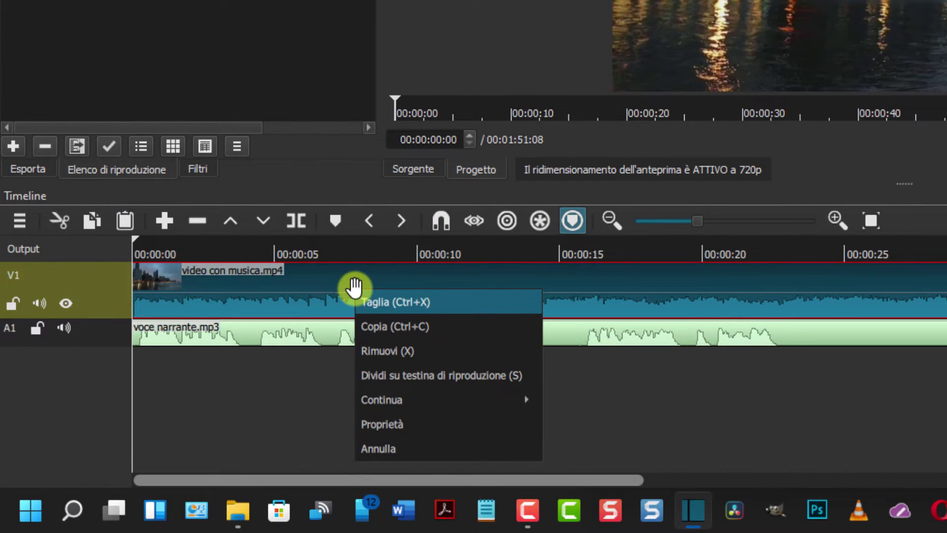
mouse_move(439, 401)
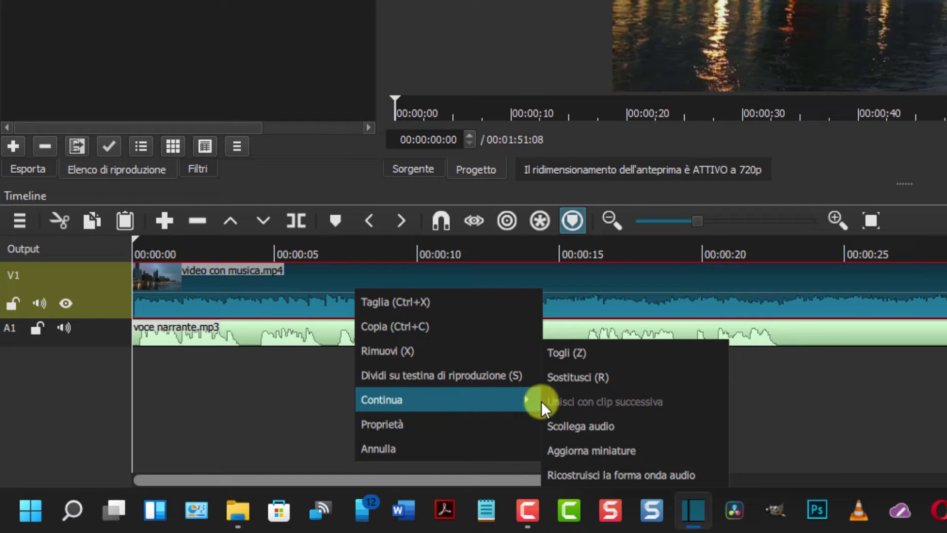
left_click(587, 430)
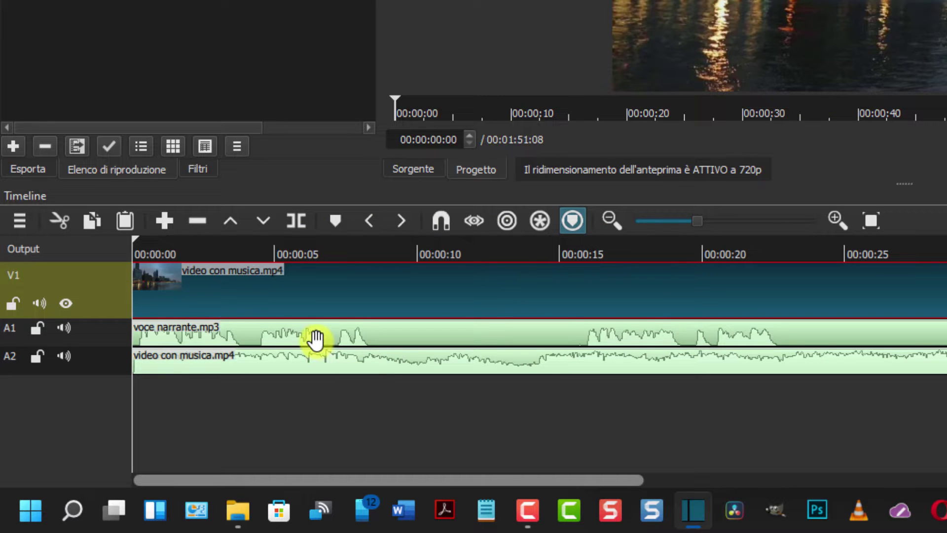
left_click(336, 295)
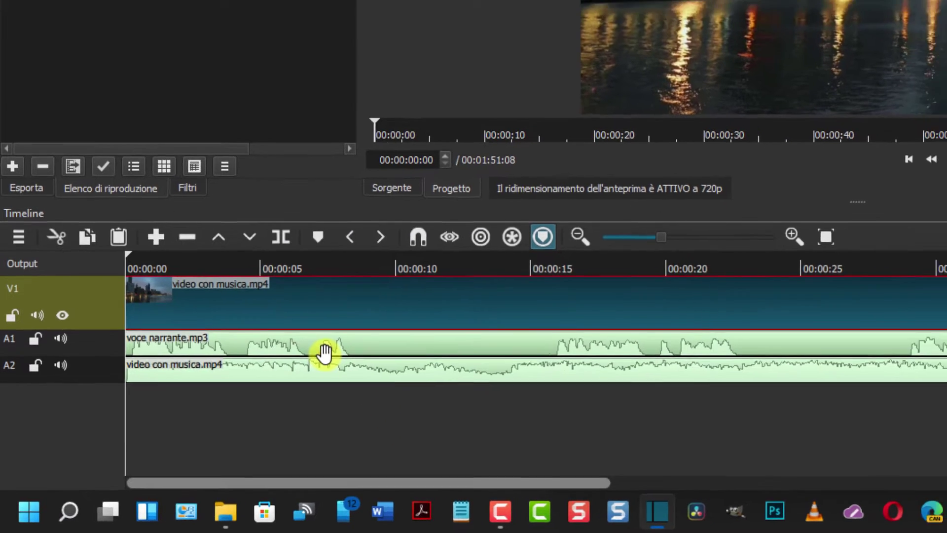
Switch to the Effetti layout and add the Guadagno/volume audio filter to the detached music clip on track A2.
left_click(340, 343)
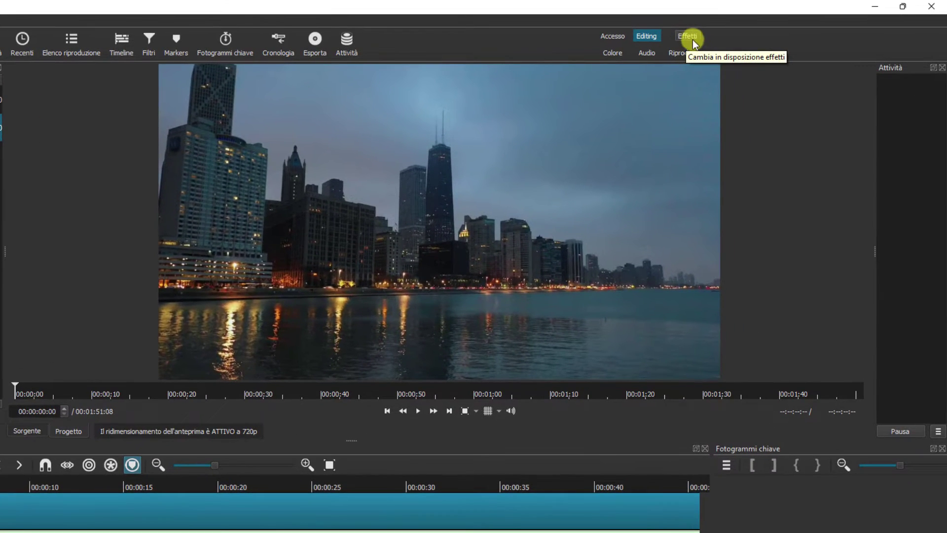
left_click(689, 36)
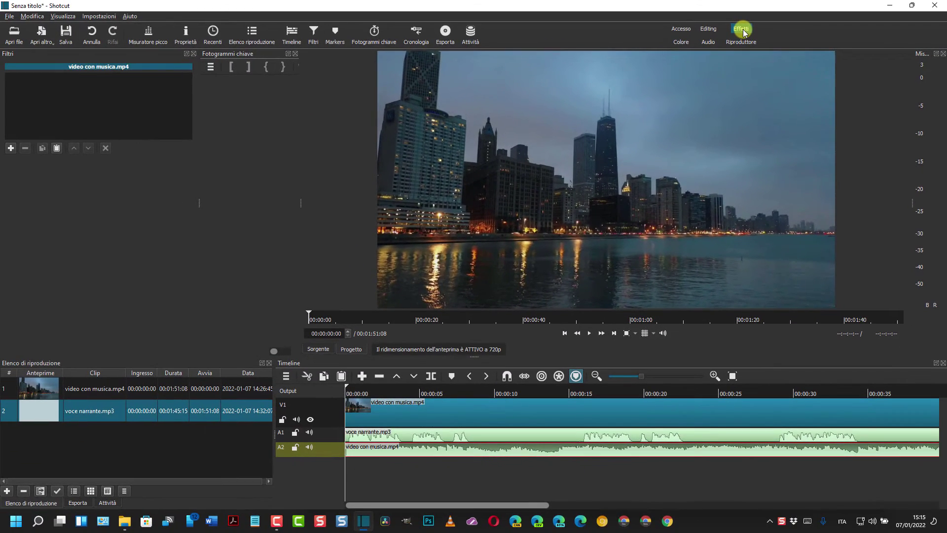
left_click(314, 35)
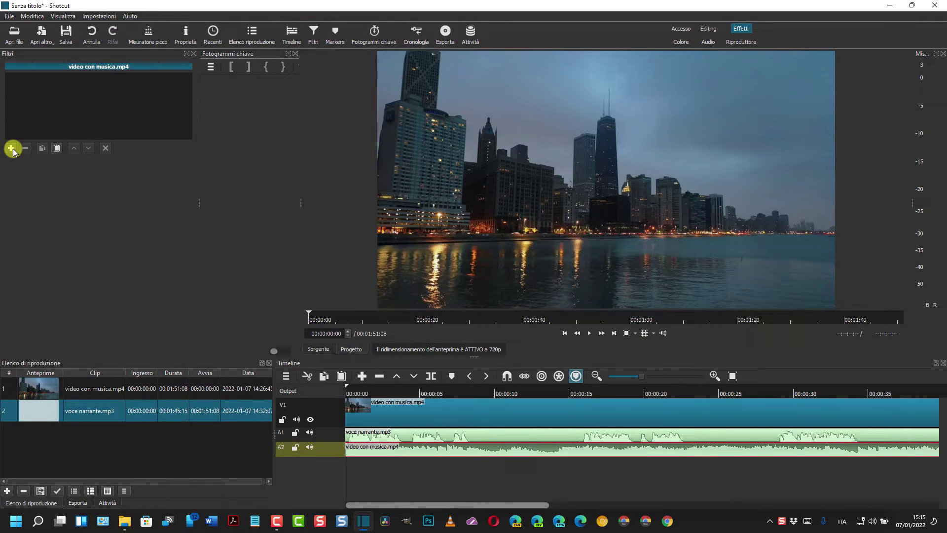
left_click(369, 452)
left_click(11, 148)
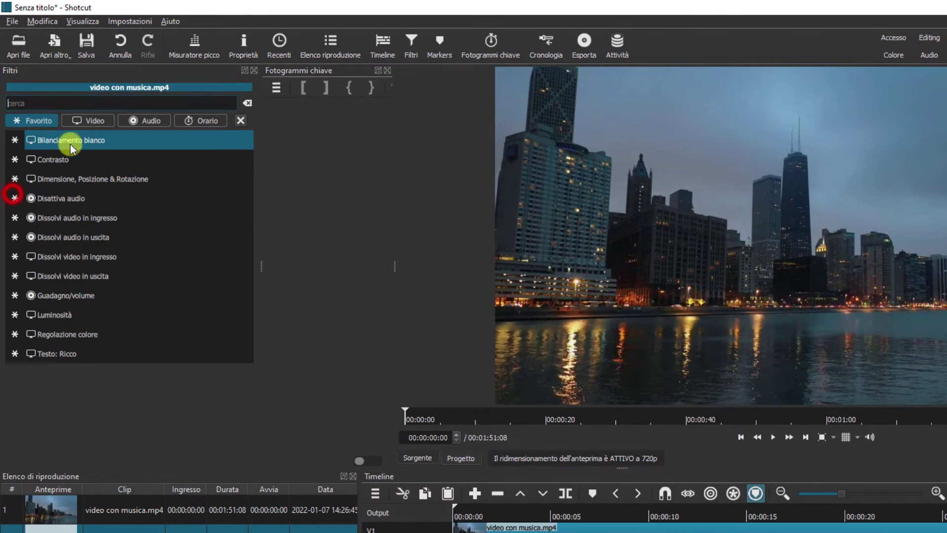
left_click(153, 120)
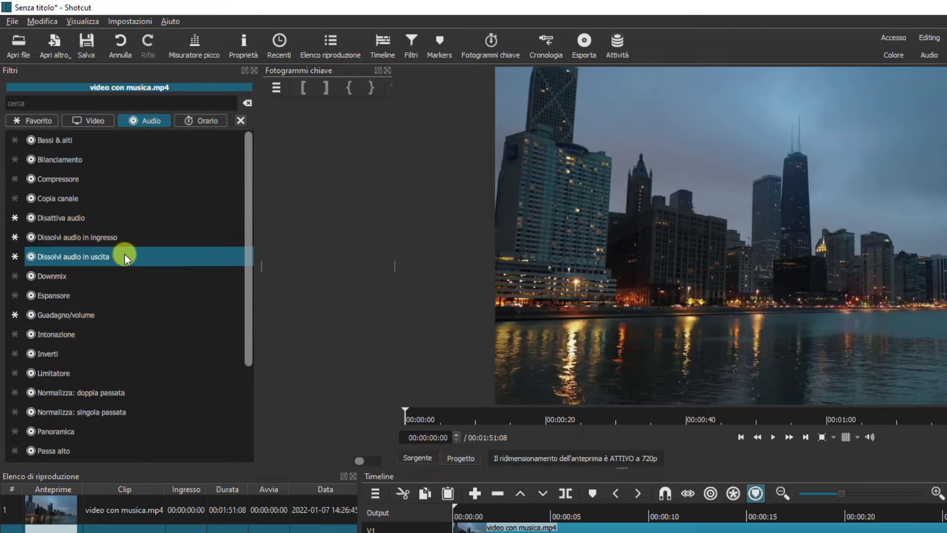
left_click(88, 315)
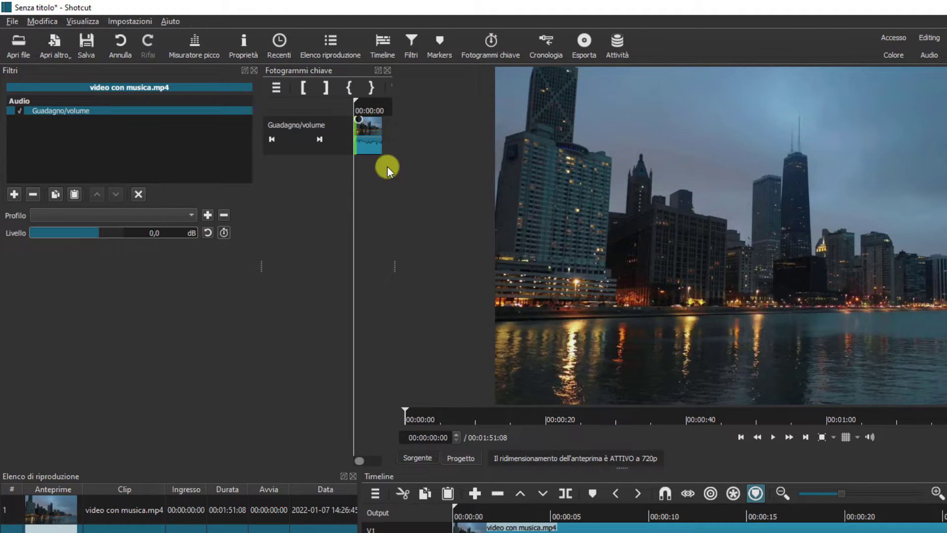
Play the first second with the volume filter applied and return the playhead to the start.
left_click(772, 437)
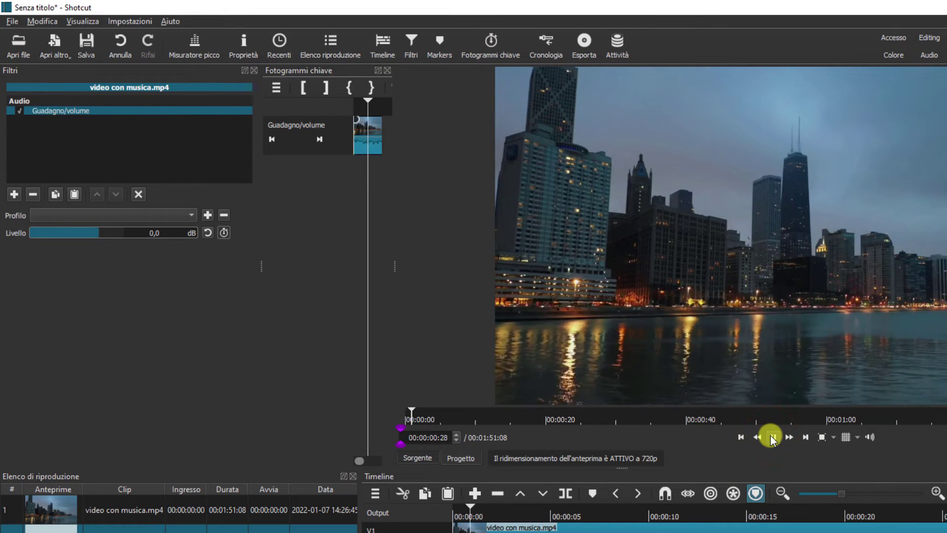
left_click(772, 437)
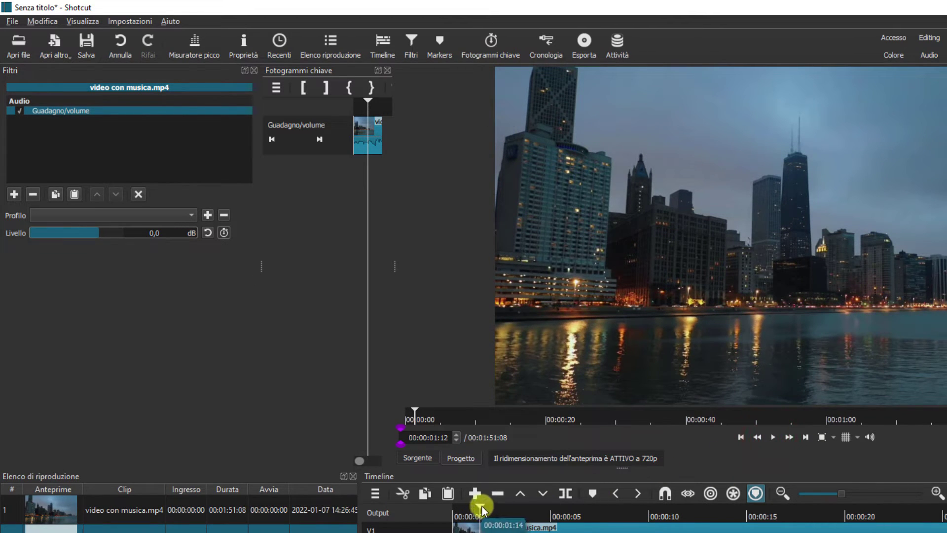
left_click_drag(471, 511, 454, 513)
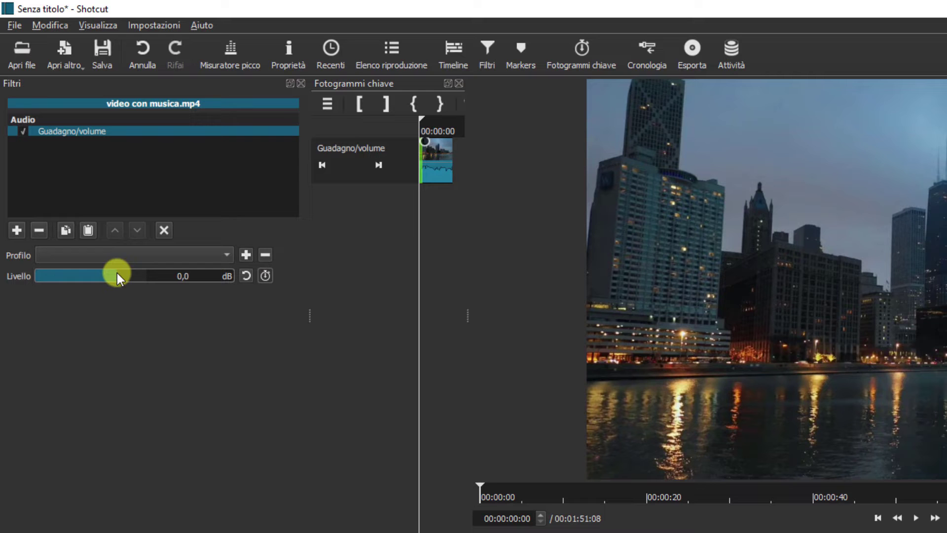
Lower the Guadagno/volume level of the music clip to -30,9 dB.
left_click_drag(75, 176, 62, 178)
left_click_drag(96, 276, 82, 284)
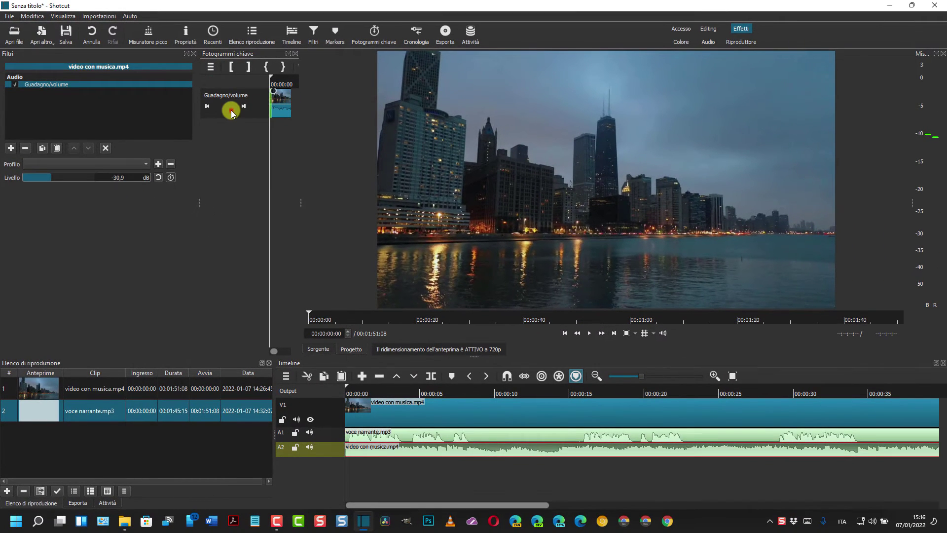
left_click(227, 103)
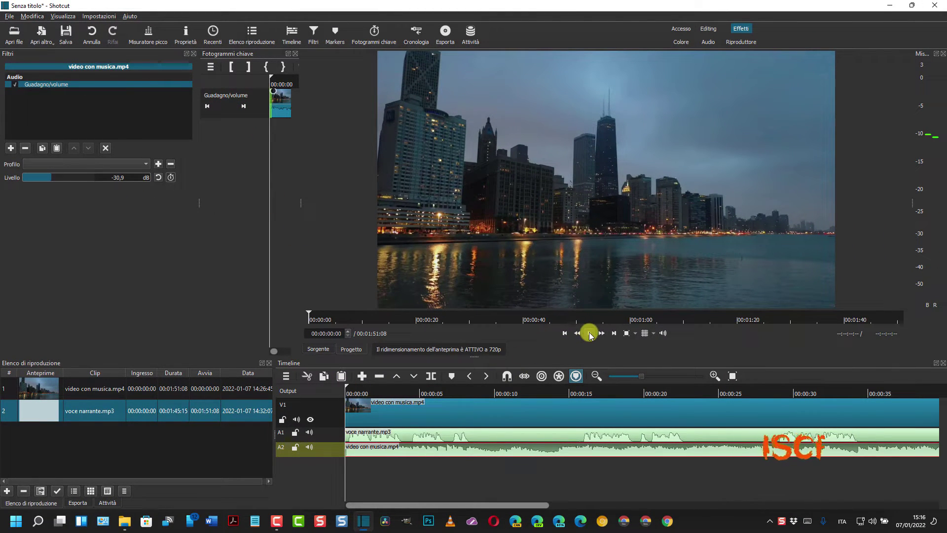
Play about three seconds to check the lowered music against the narration, and move the playhead back near the start.
left_click(588, 334)
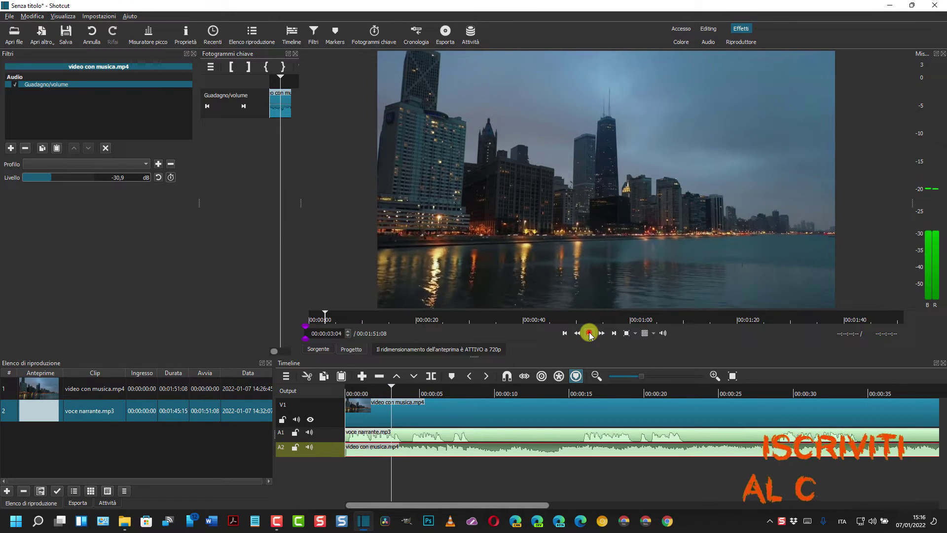
left_click(589, 334)
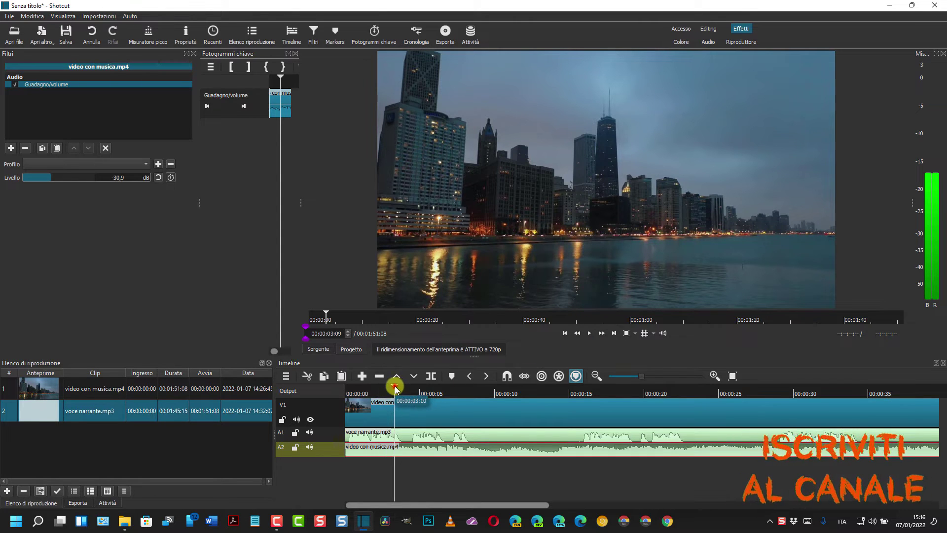
left_click_drag(390, 387, 347, 392)
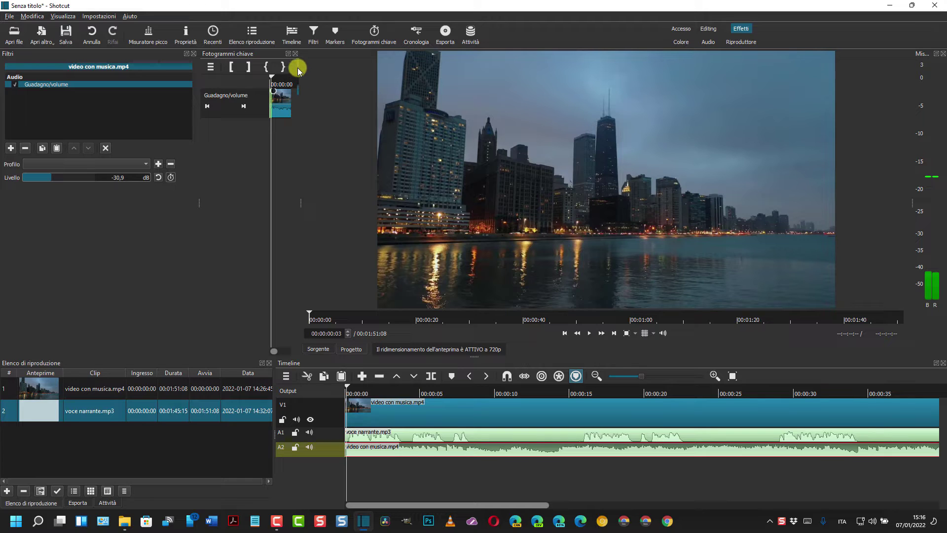
Enable keyframes for the music clip's Livello parameter and close the floating Filtri panel.
left_click(170, 169)
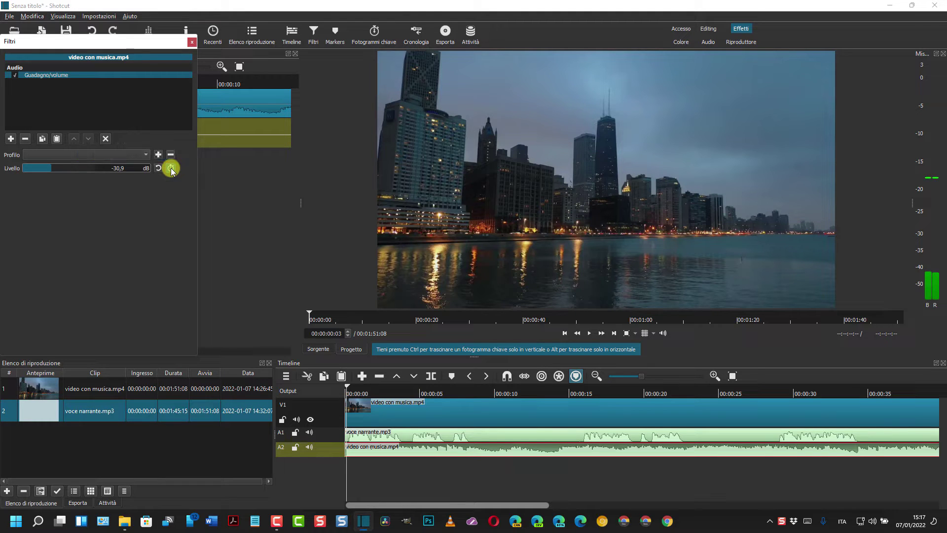
left_click(192, 42)
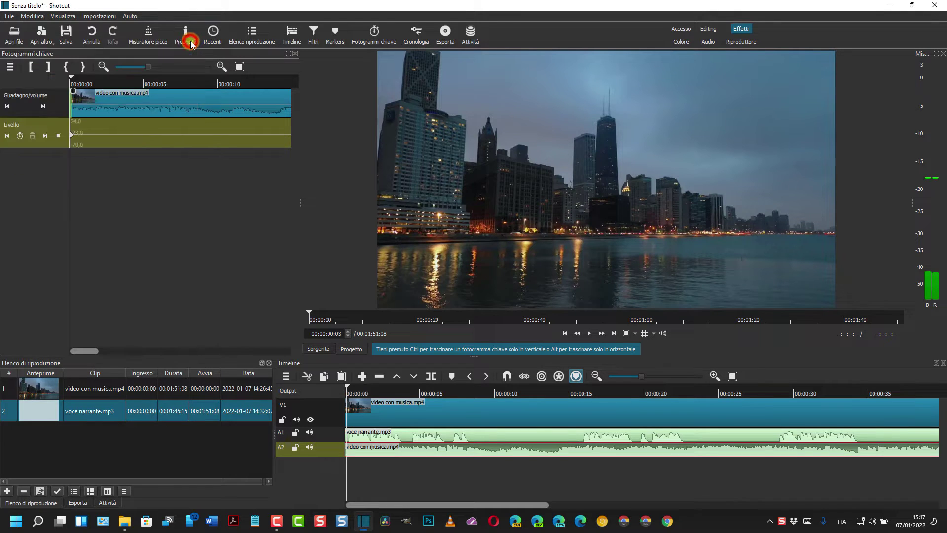
left_click(72, 138)
Select the voce narrante.mp3 clip on track A1.
left_click(392, 448)
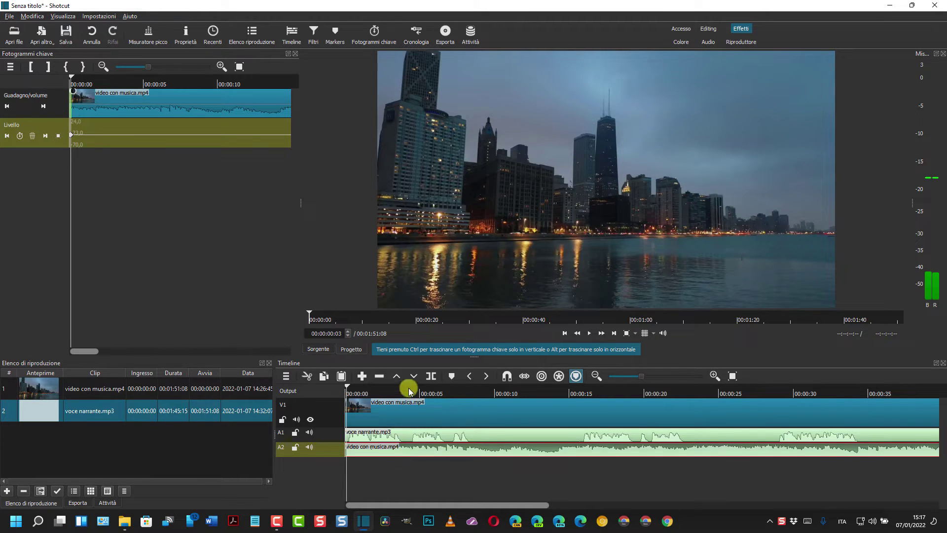
left_click(383, 436)
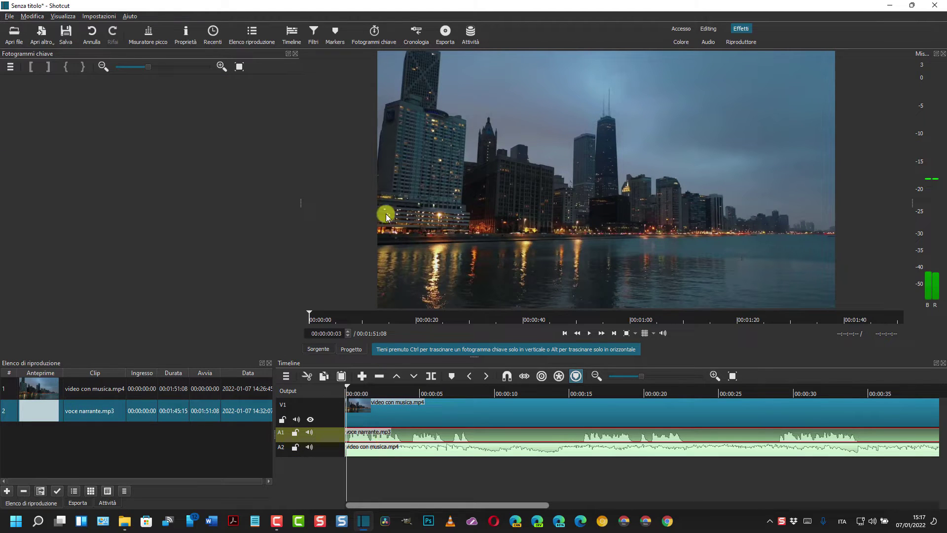
Add a Guadagno/volume audio filter to the voce narrante.mp3 clip and close the floating Filtri panel.
left_click(313, 36)
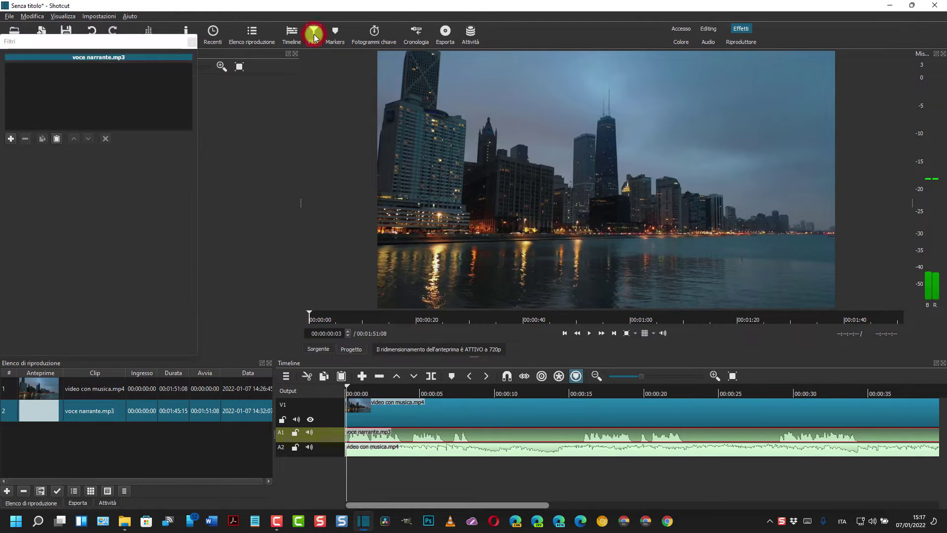
left_click(10, 139)
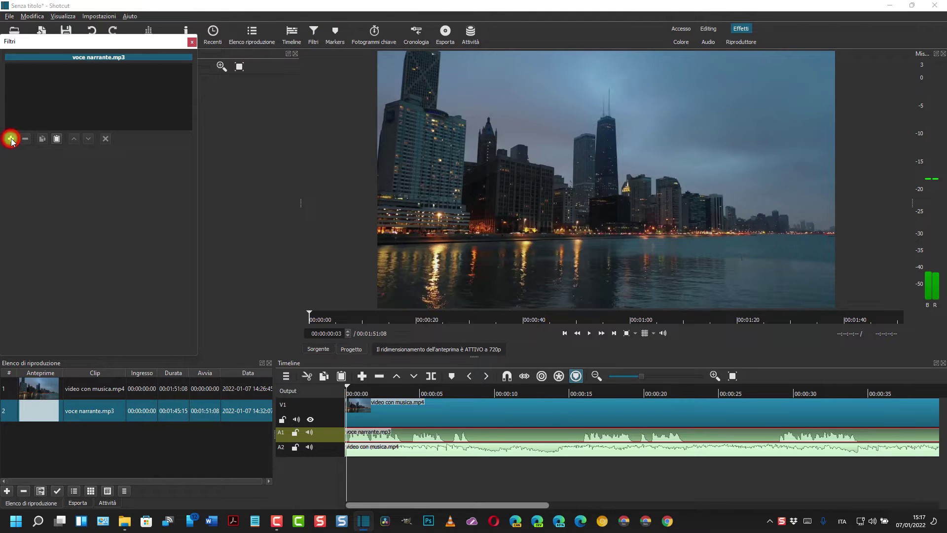
left_click(103, 84)
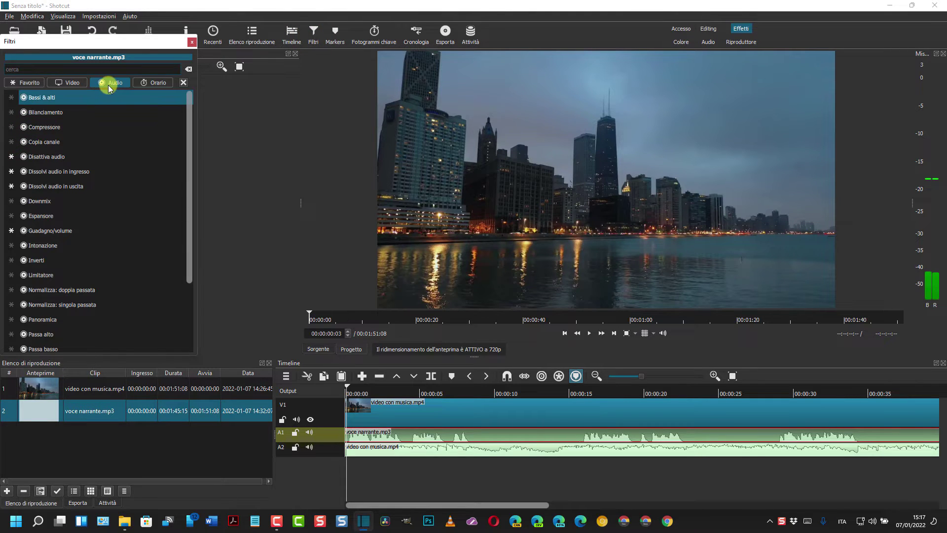
left_click(69, 230)
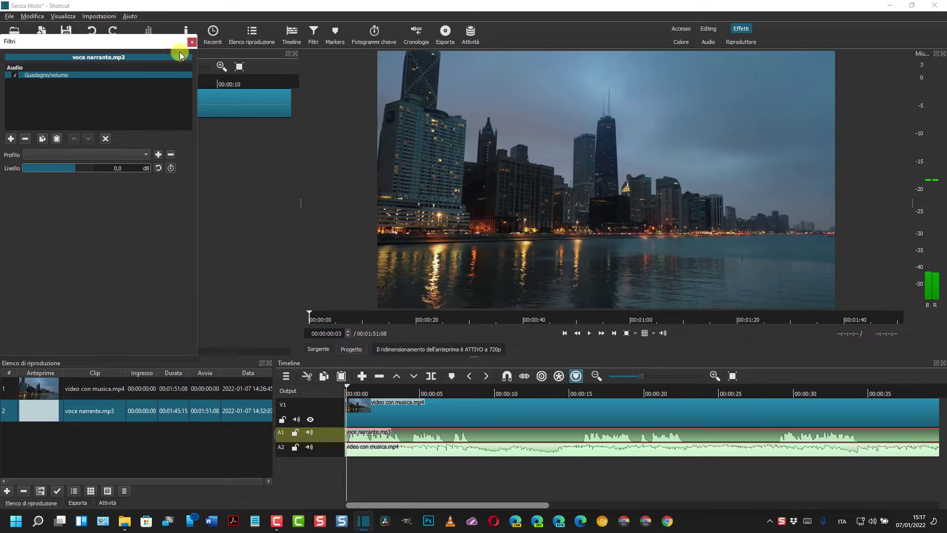
left_click(193, 41)
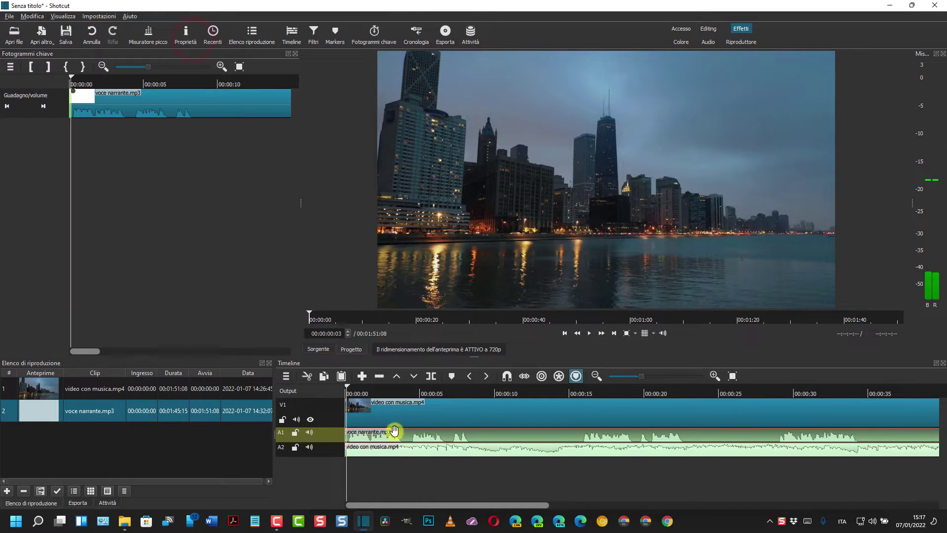
Select the music clip on track A2 and play the opening narration to about 00:00:04:06 to check the mix.
left_click(400, 451)
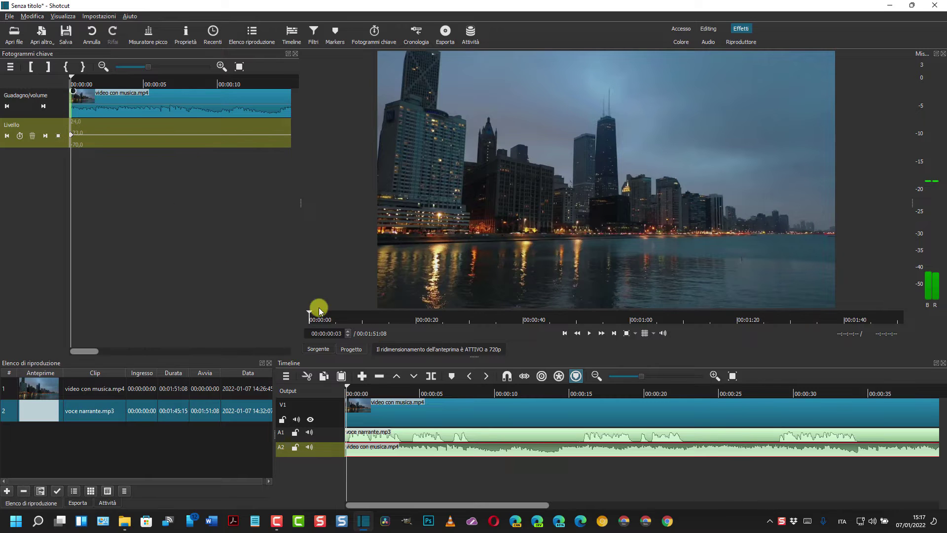
left_click(589, 334)
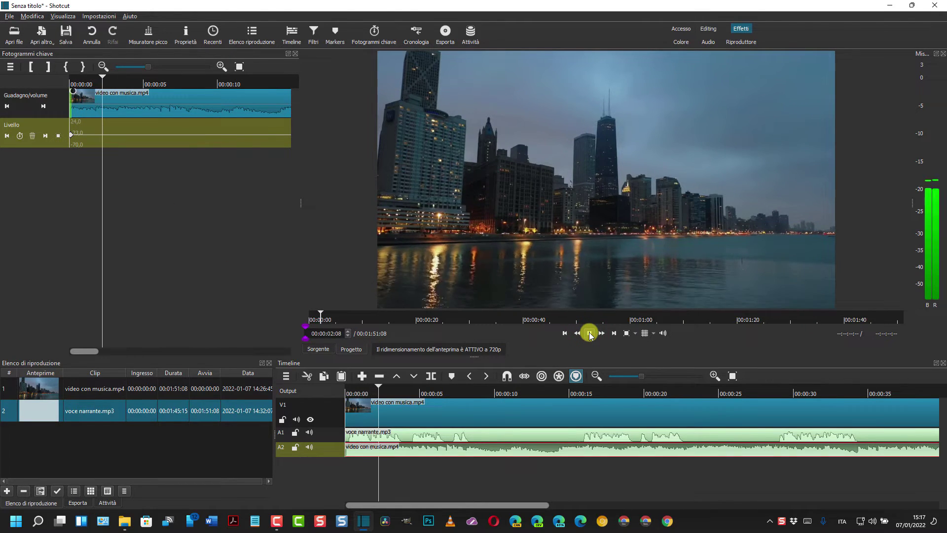
left_click(590, 334)
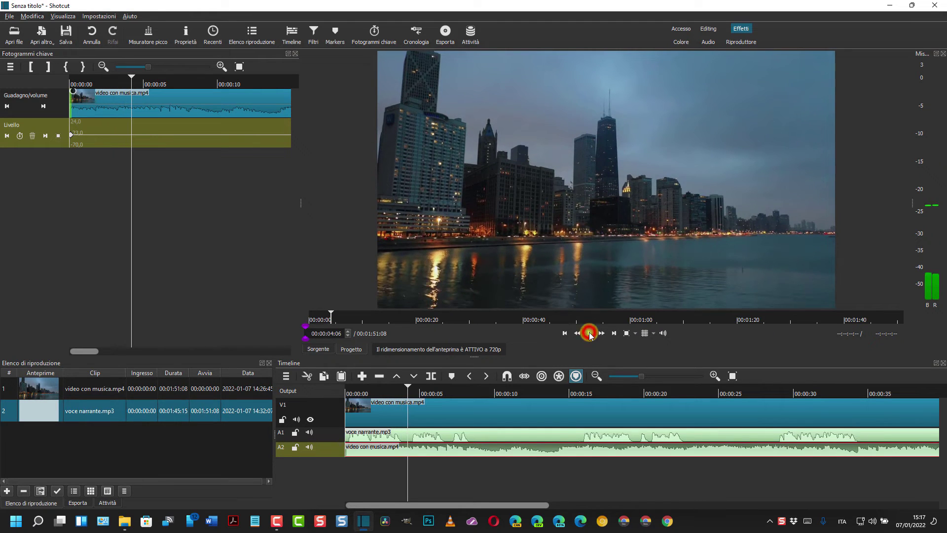
Add a Livello keyframe to the music at 00:00:08:00, where the first narration passage ends, and raise its level.
left_click_drag(410, 388, 463, 395)
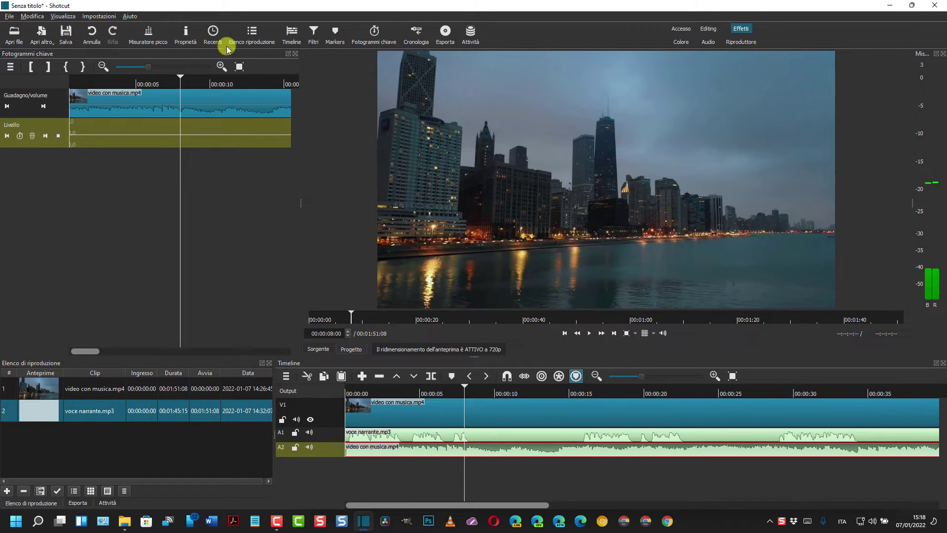
left_click(20, 136)
mouse_move(181, 138)
left_click_drag(181, 138, 182, 131)
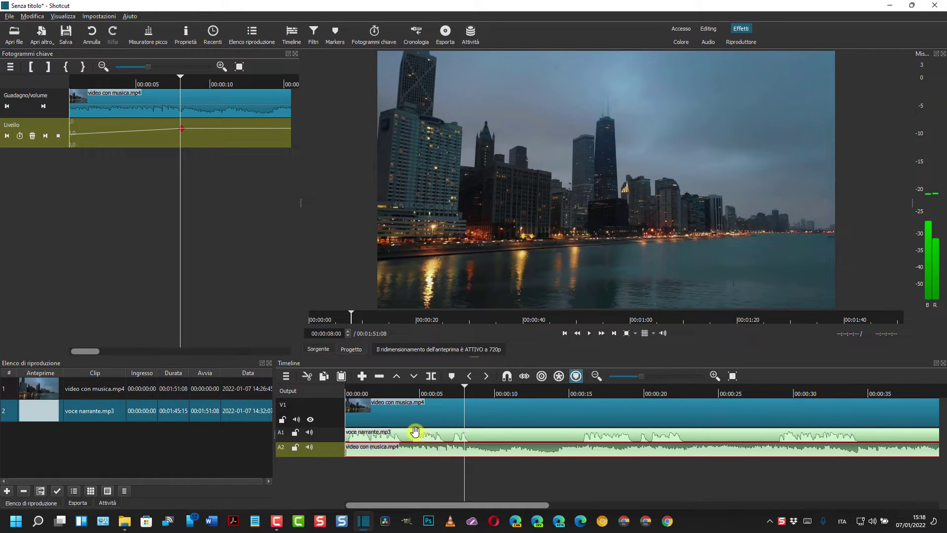
Add another Livello keyframe to the music at about 00:00:08:21, set its level to about 5,1 dB, and close the Filtri panel.
key("space")
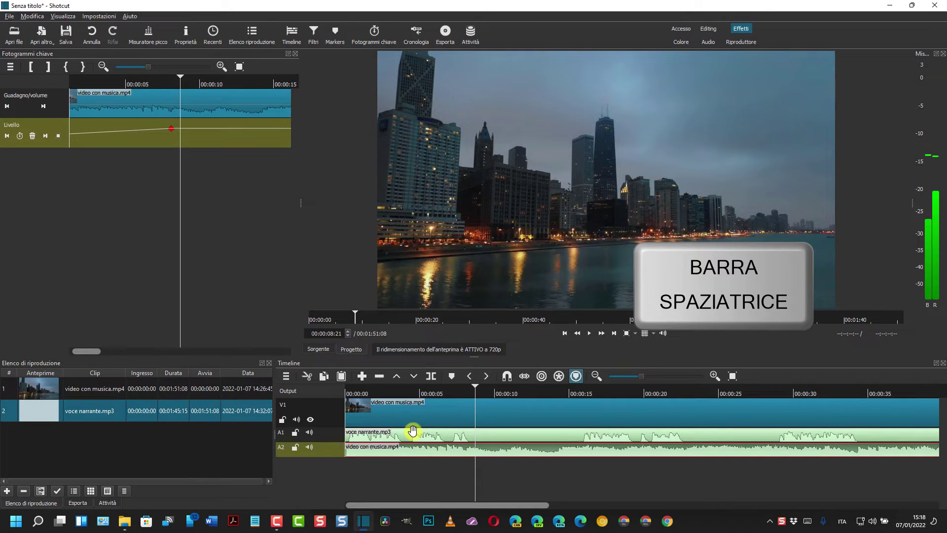
left_click(18, 135)
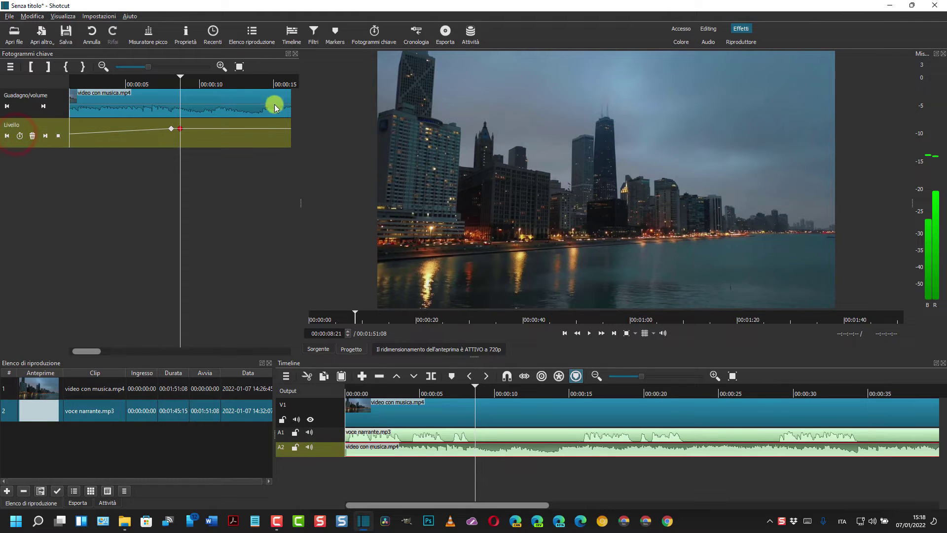
left_click(181, 130)
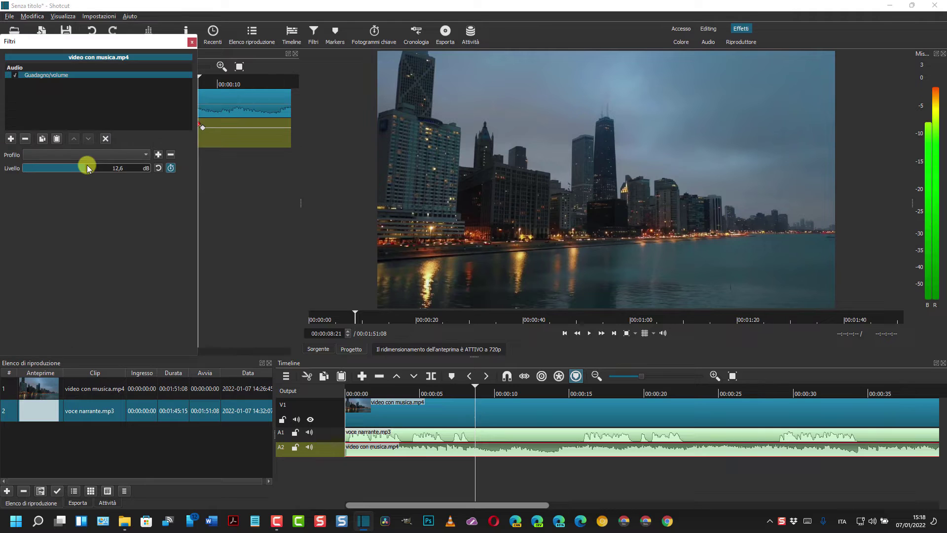
left_click_drag(84, 165, 82, 169)
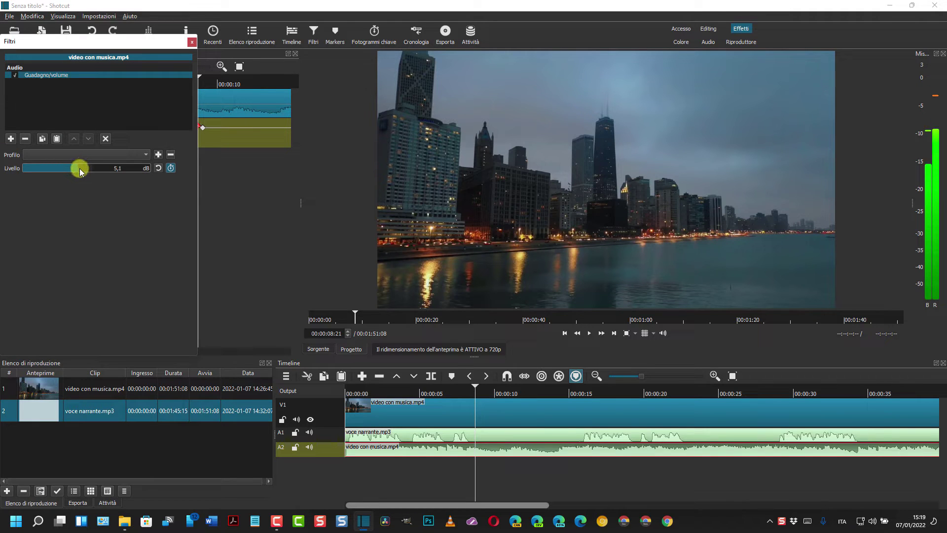
left_click(192, 42)
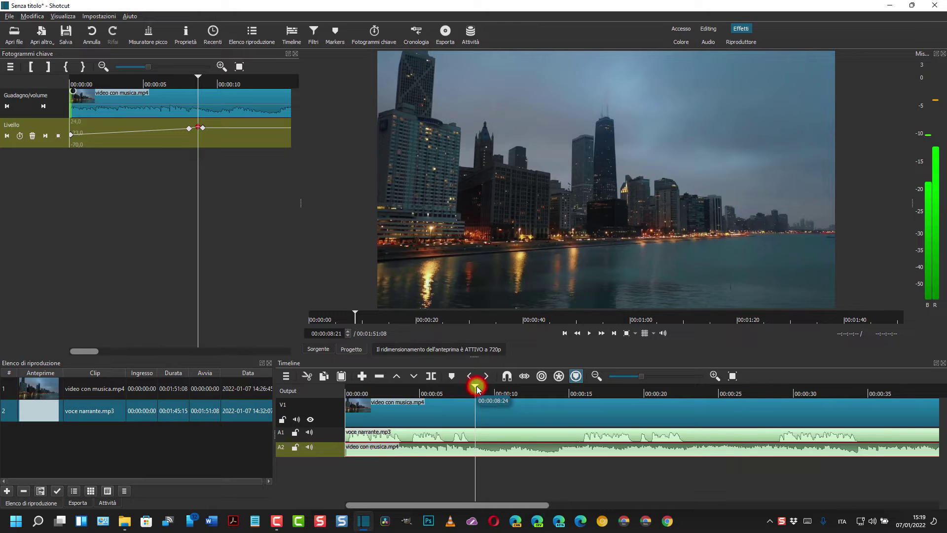
Add Livello keyframes at about 00:00:15:13 and 00:00:16:01, lowering the second to about -30 dB for the next narration passage.
left_click_drag(477, 388, 576, 401)
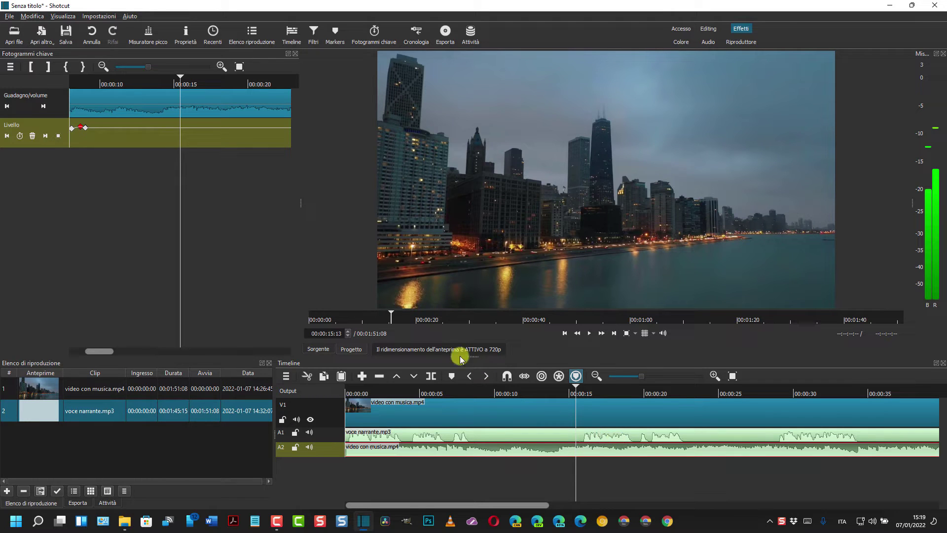
left_click(19, 137)
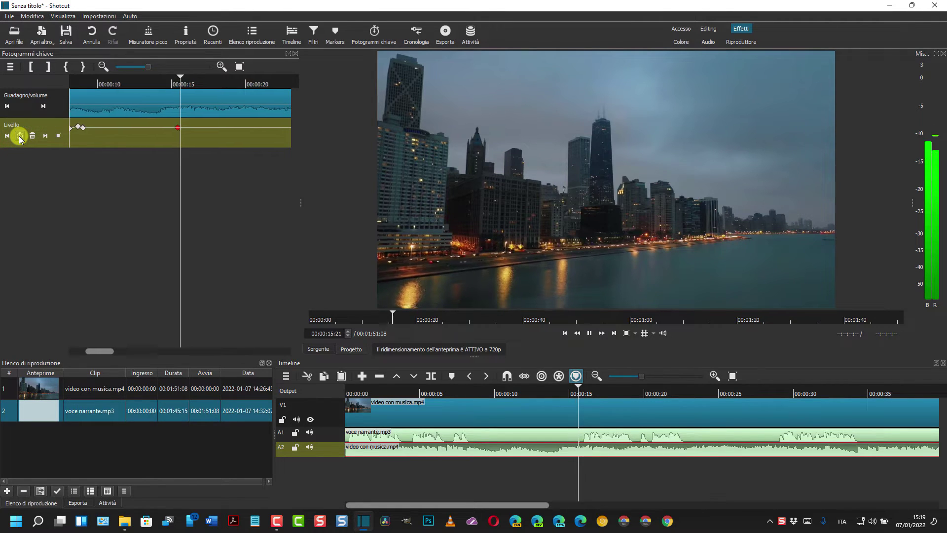
key("space")
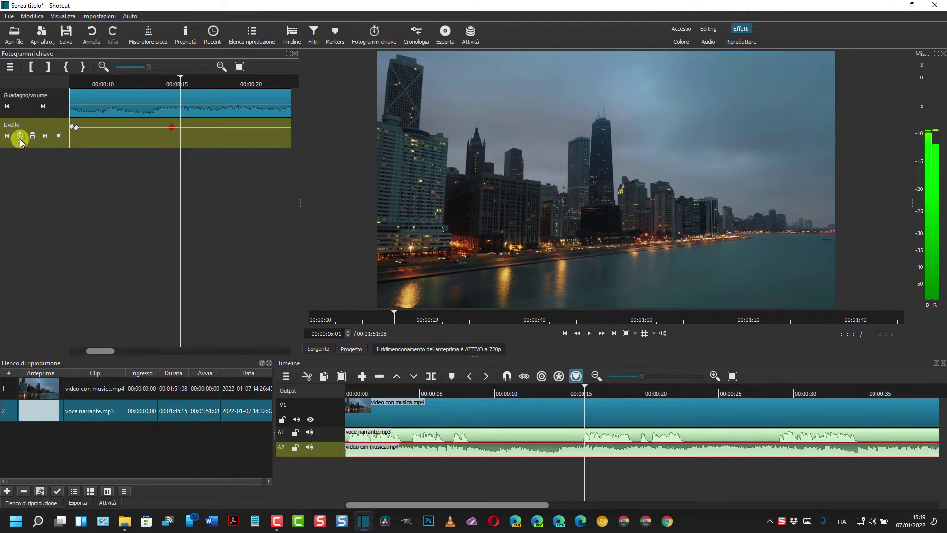
left_click(20, 135)
left_click_drag(181, 129, 180, 136)
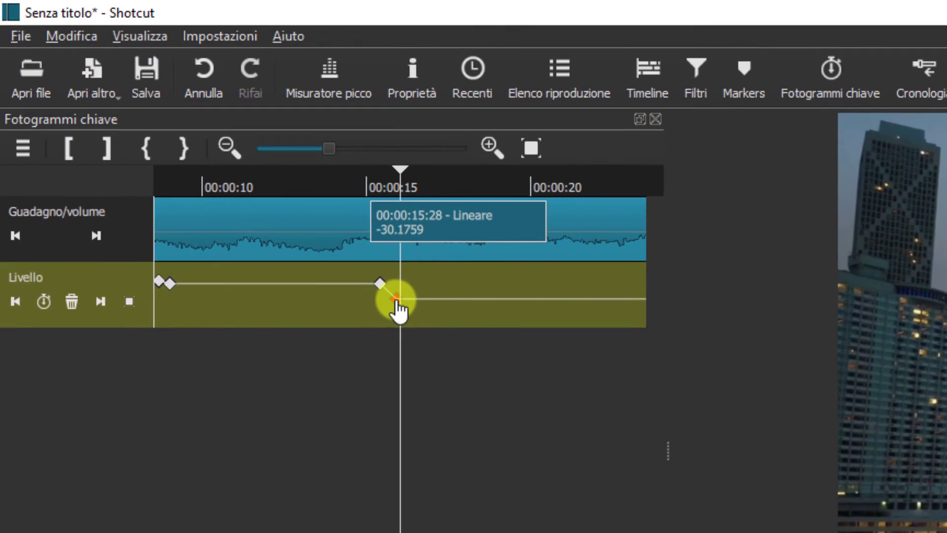
left_click_drag(398, 306, 398, 306)
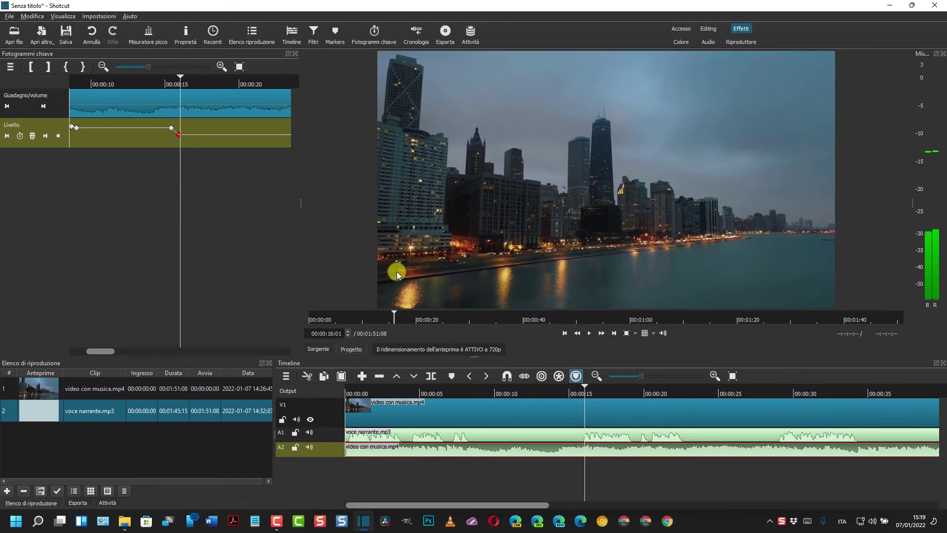
Add Livello keyframes at about 00:00:22:29 and 00:00:23:17, raising the second to bring the music back up after the narration.
left_click_drag(586, 387, 646, 393)
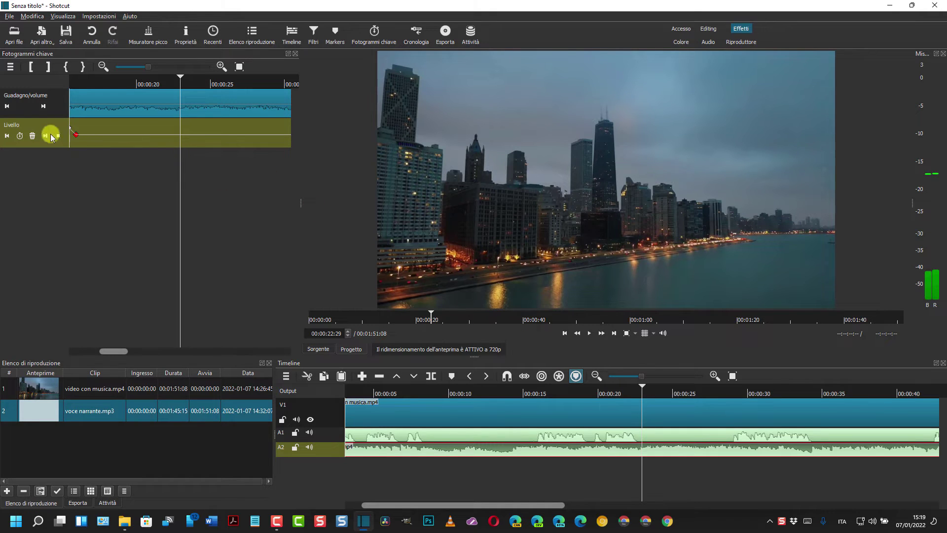
left_click(19, 135)
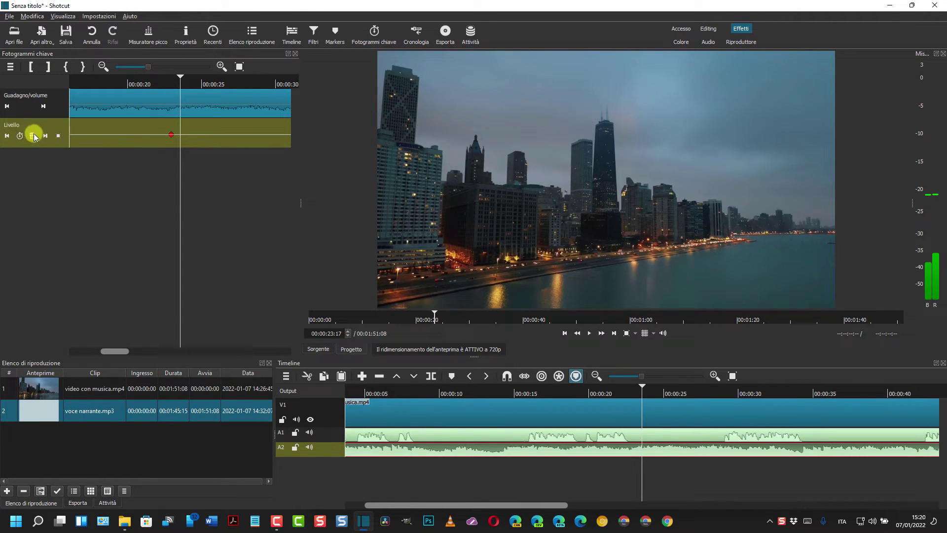
left_click(19, 136)
left_click_drag(180, 136, 180, 129)
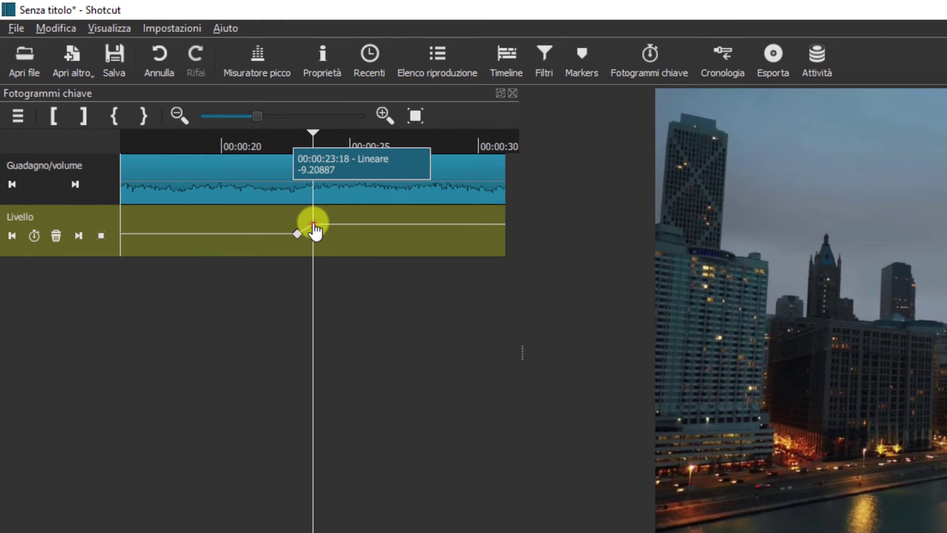
left_click_drag(314, 228, 314, 219)
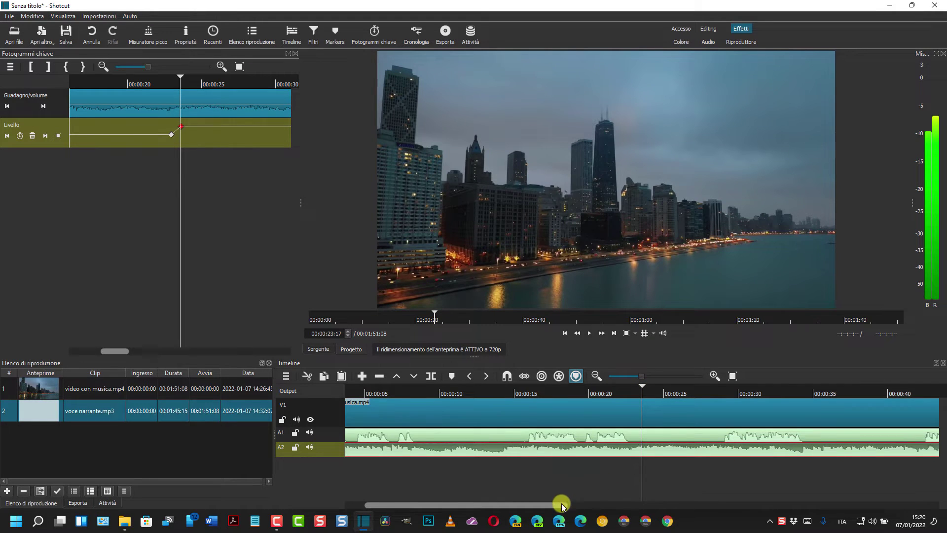
Scrub back to about 00:00:15:20 to review the Livello keyframes around the second narration passage.
mouse_move(561, 503)
left_mouse_down()
mouse_move(597, 505)
mouse_move(570, 500)
left_mouse_up()
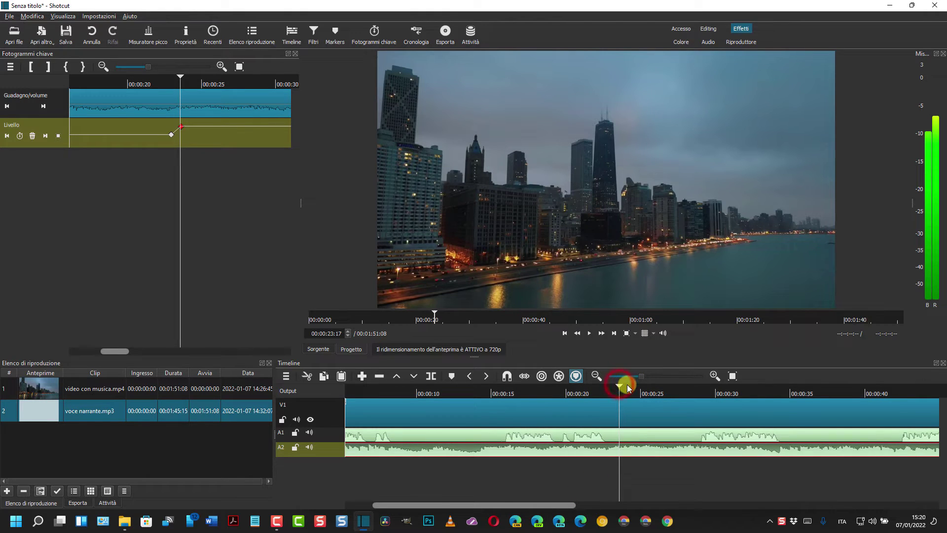
scroll(622, 389, "up", 2)
left_click_drag(622, 389, 579, 394)
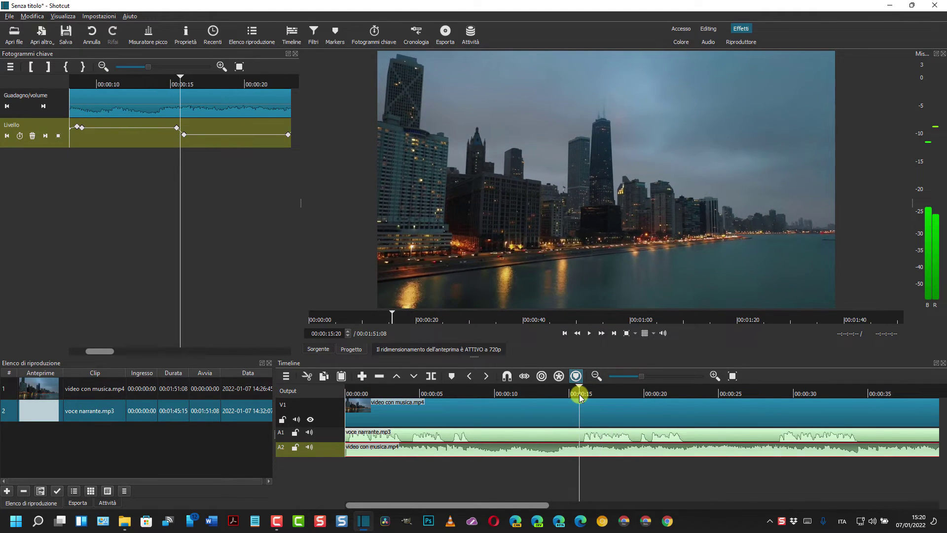
left_click_drag(544, 505, 545, 505)
Add Livello keyframes at about 00:00:28:20 and 00:00:28:29, lowering the second to quieten the music for the third narration passage.
left_click_drag(484, 395, 631, 446)
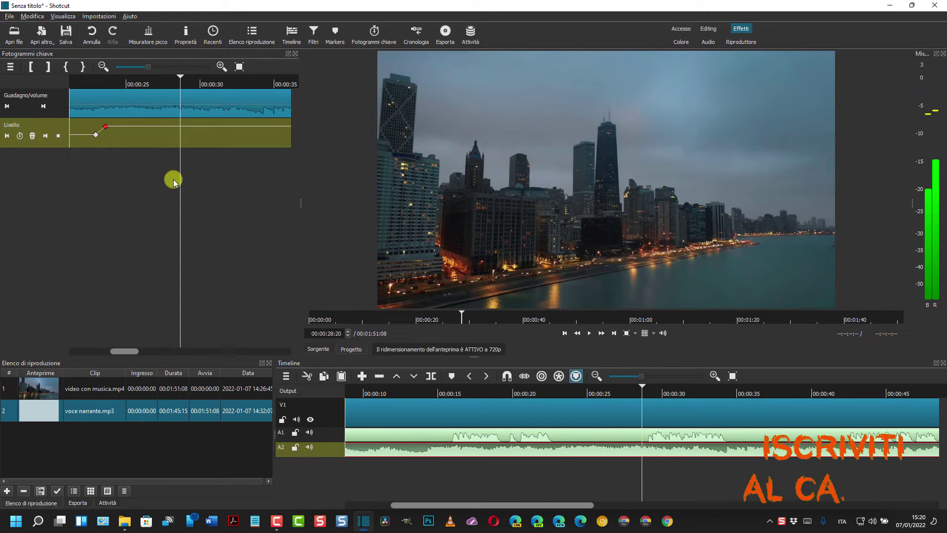
left_click(20, 136)
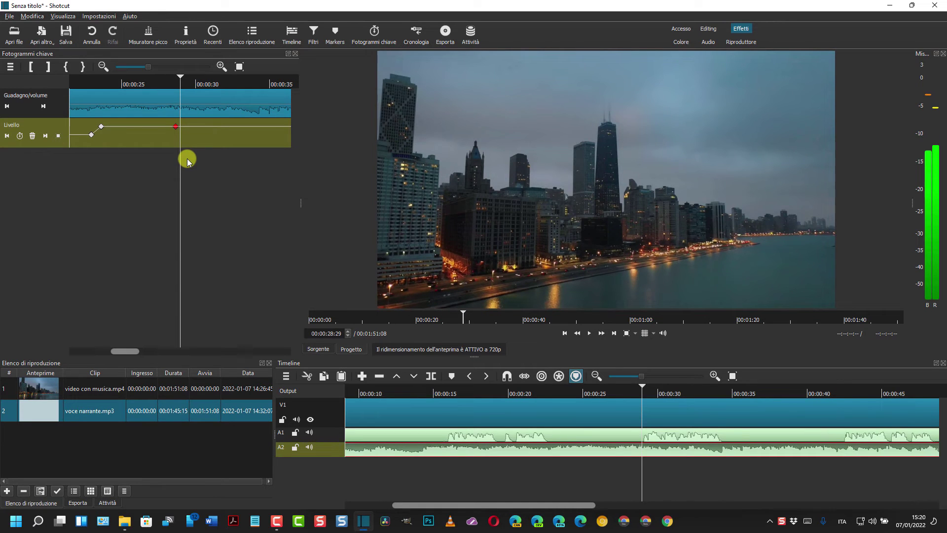
left_click(20, 137)
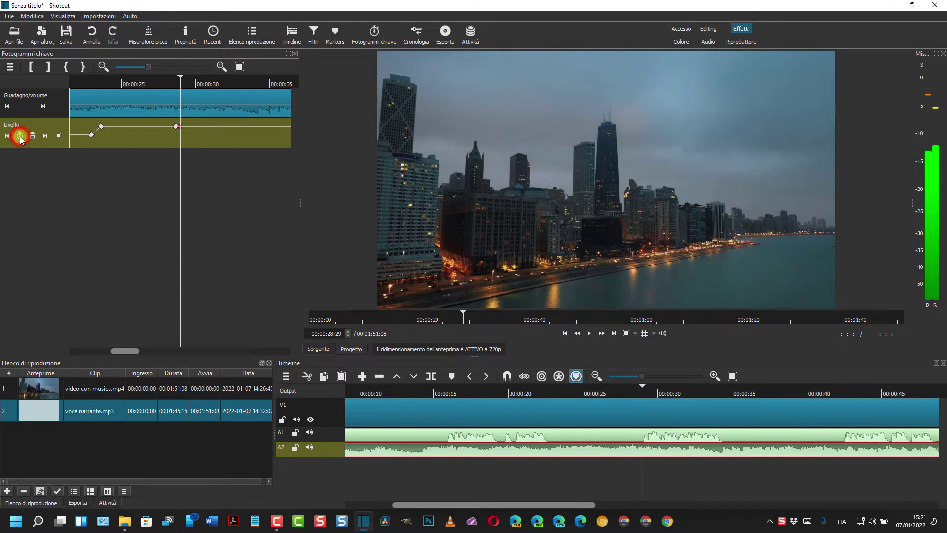
left_click(178, 127)
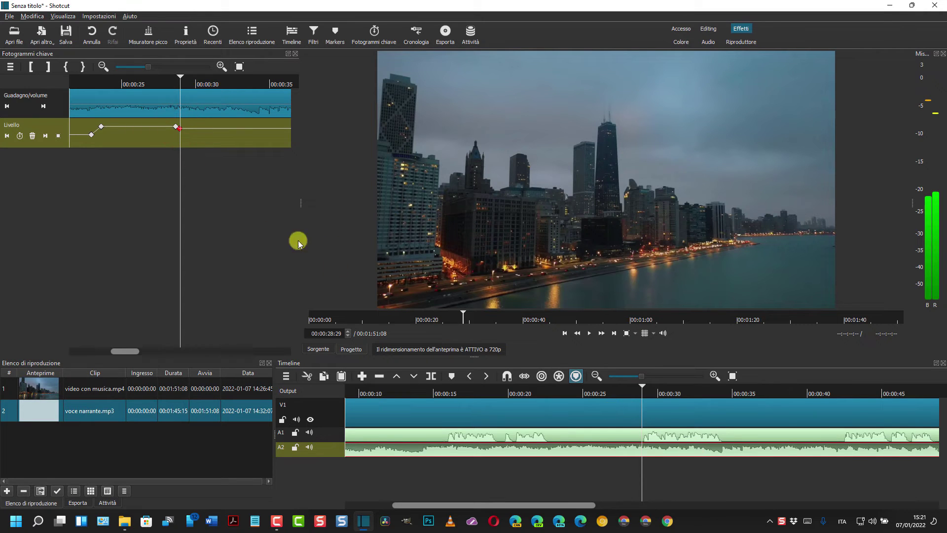
left_click_drag(179, 132, 179, 142)
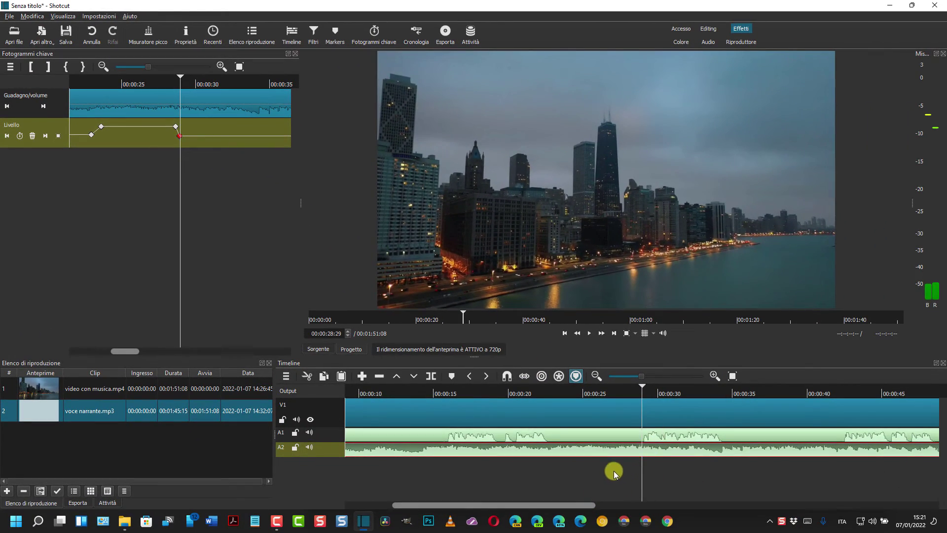
Add Livello keyframes at about 00:00:34:15 and 00:00:35:02, raising the second to bring the music back up after the third narration passage.
left_click(589, 334)
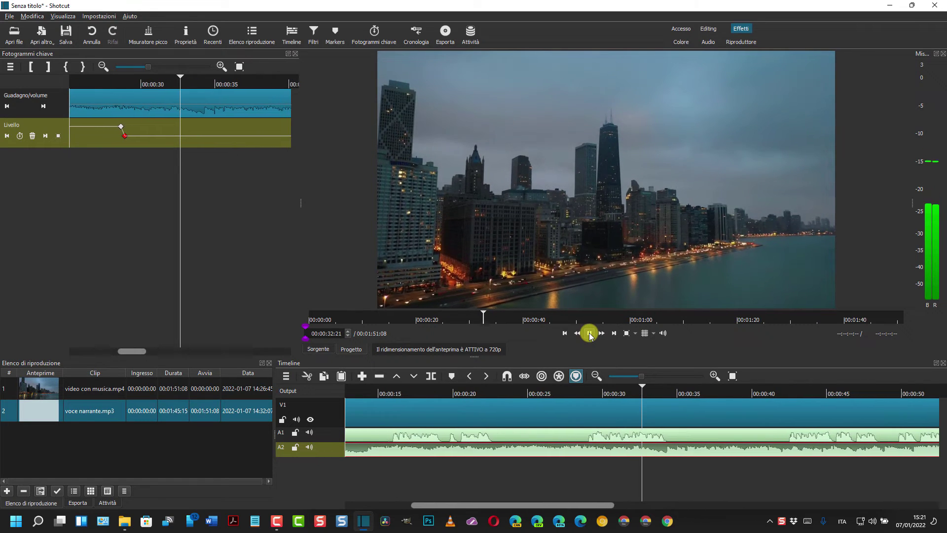
left_click(589, 333)
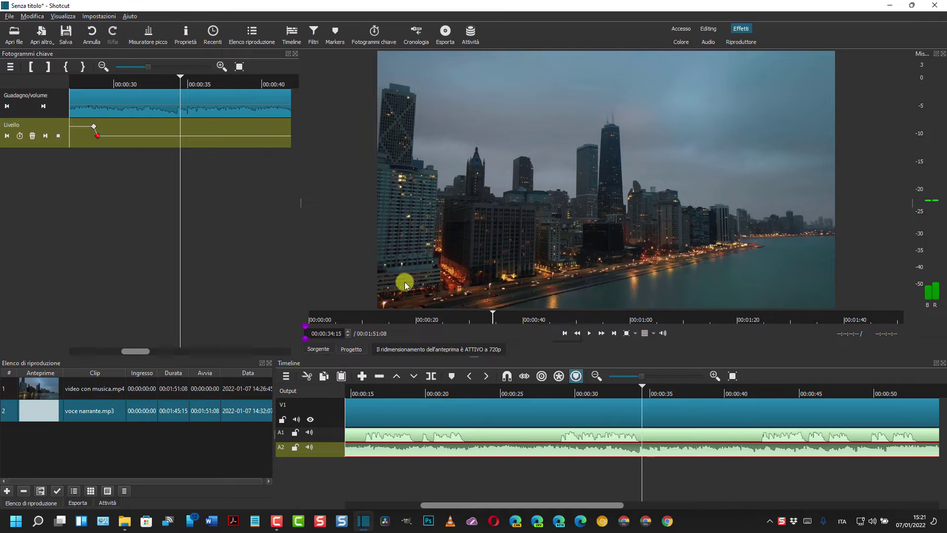
left_click(21, 136)
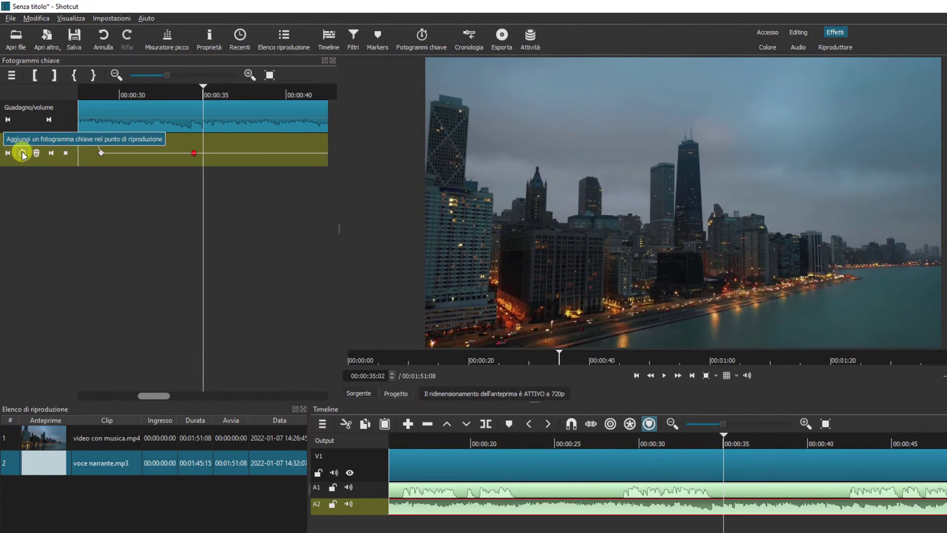
left_click(22, 153)
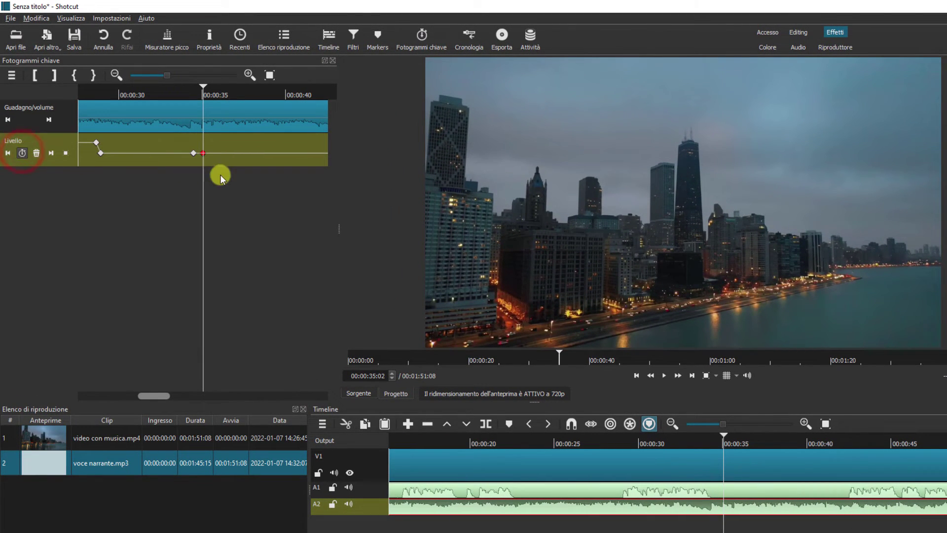
mouse_move(206, 156)
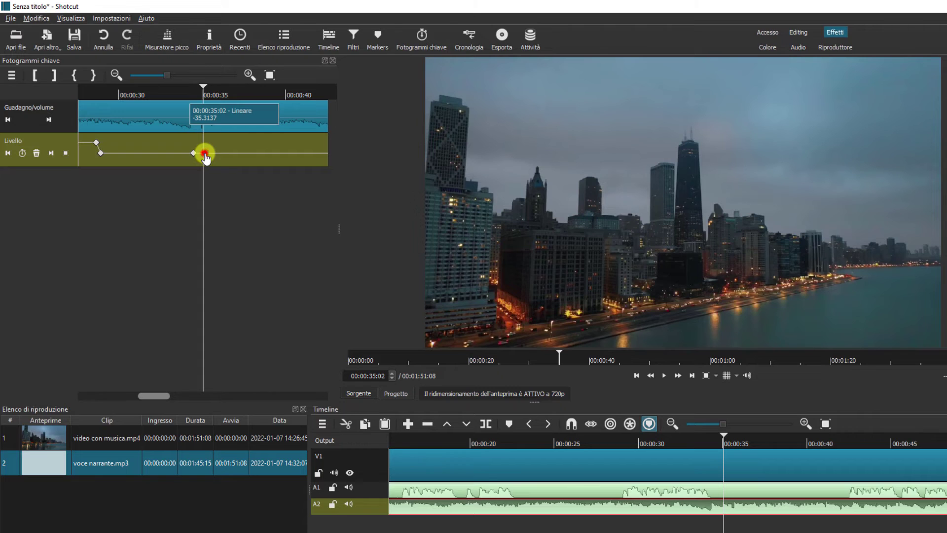
left_click_drag(205, 150, 206, 139)
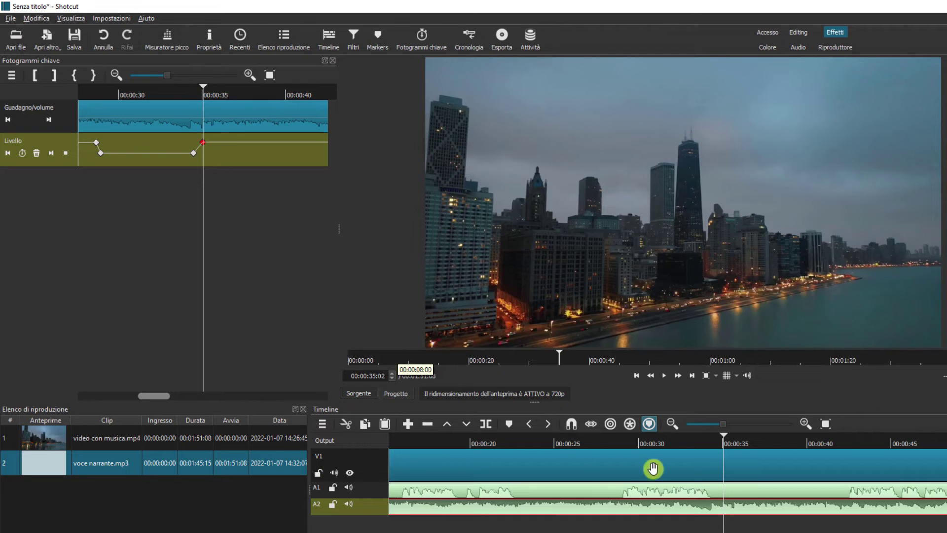
Play the project from the start to about 00:00:40:02 to check the music's gain changes against the narration.
left_click(635, 376)
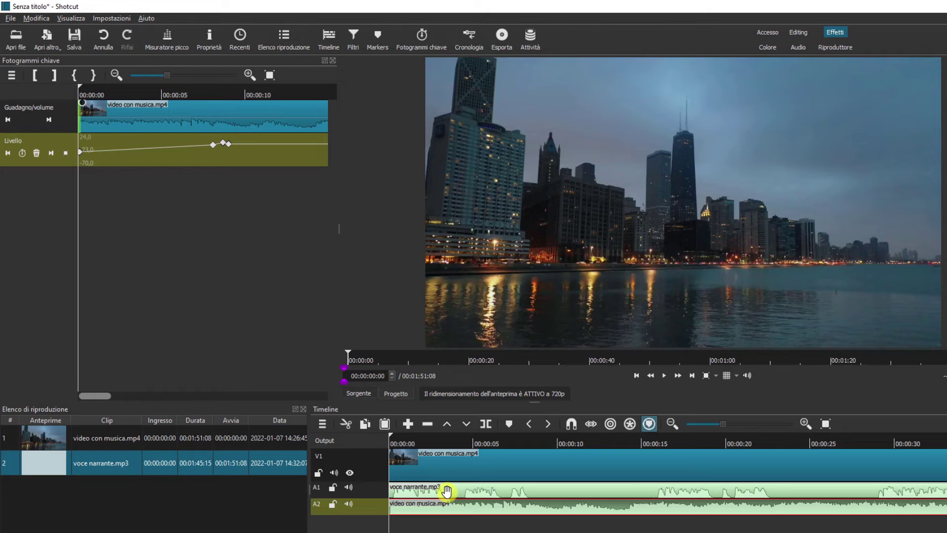
left_click(447, 491)
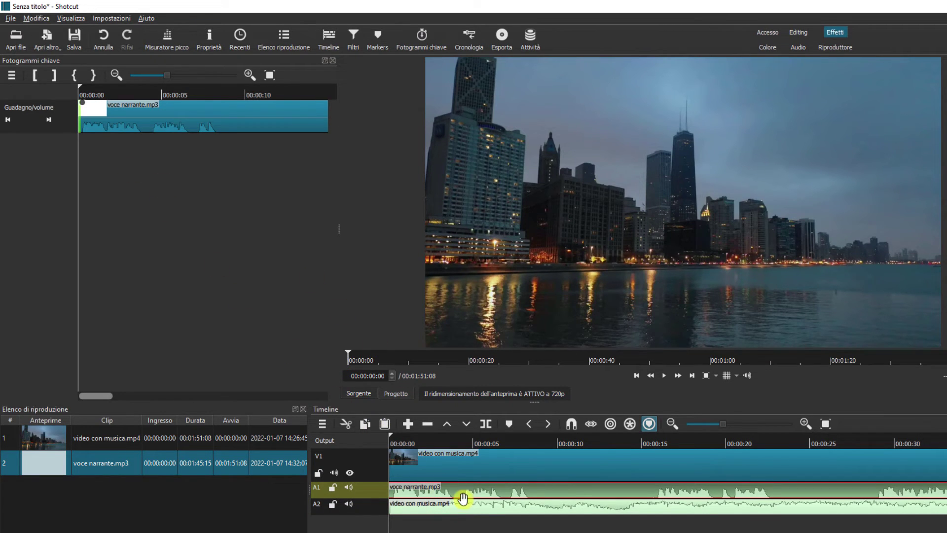
left_click(487, 510)
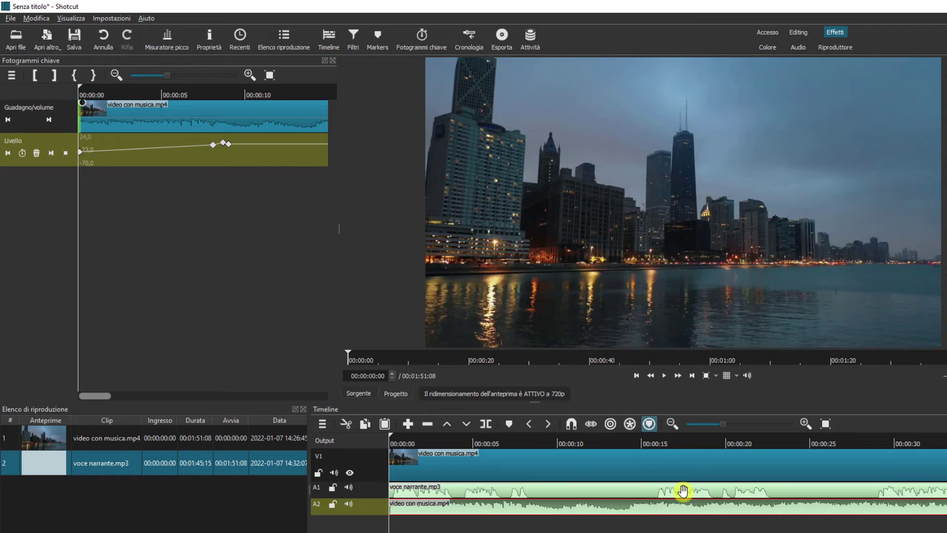
left_click(663, 376)
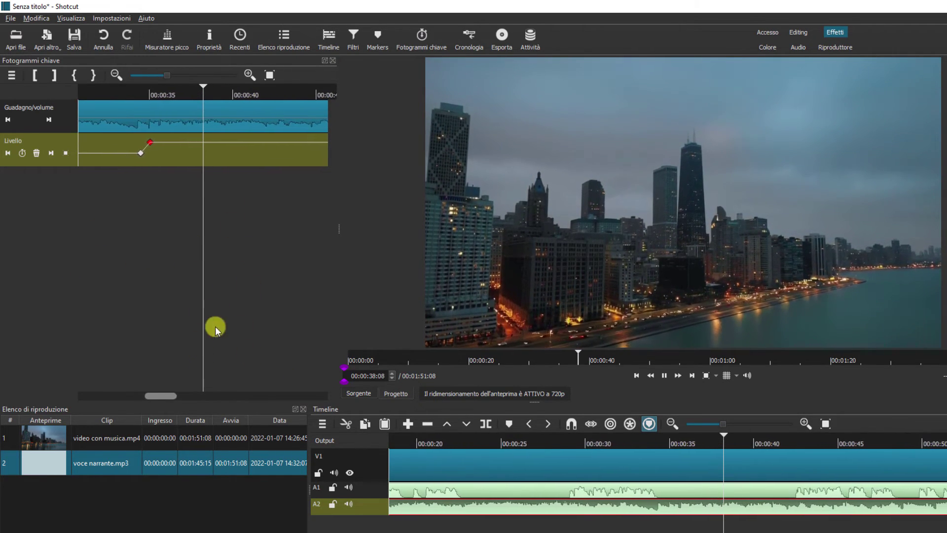
left_click(664, 376)
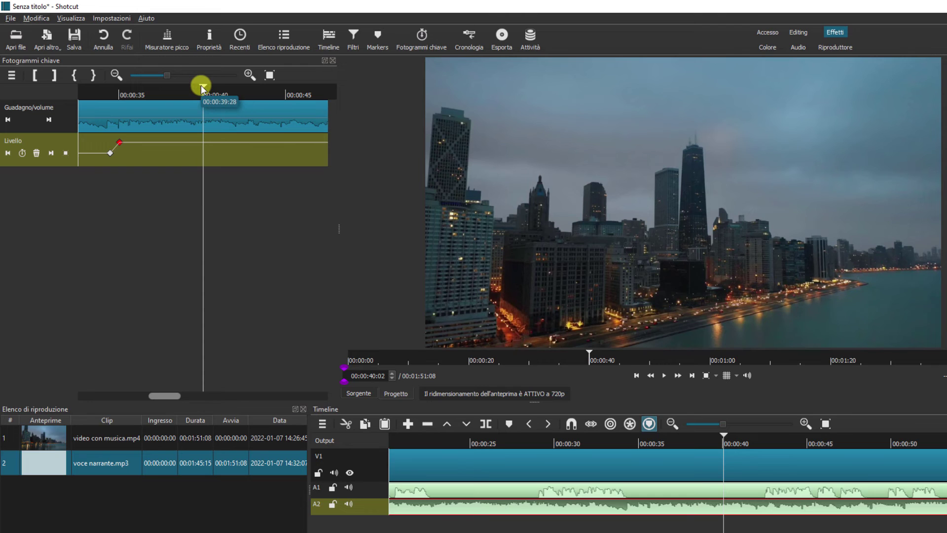
Lower the music's Livello keyframe at 00:00:08:03 and delete the surplus keyframe at 00:00:09:01.
left_click_drag(201, 87, 184, 85)
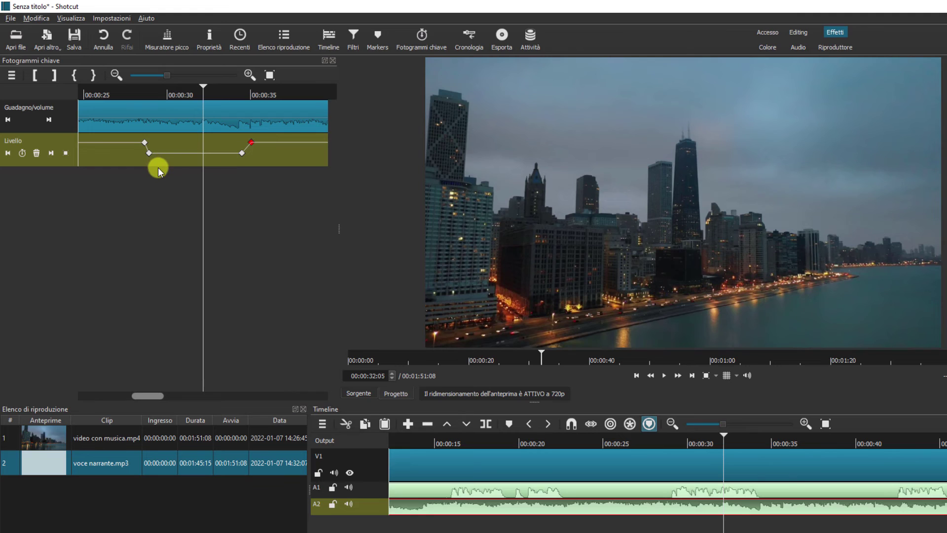
left_click(228, 154)
left_click_drag(206, 90, 133, 90)
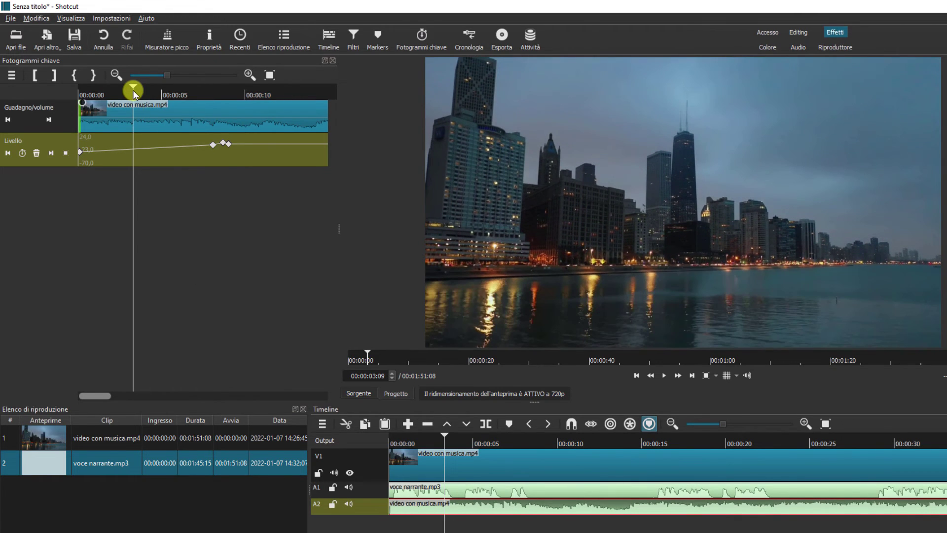
left_click(214, 150)
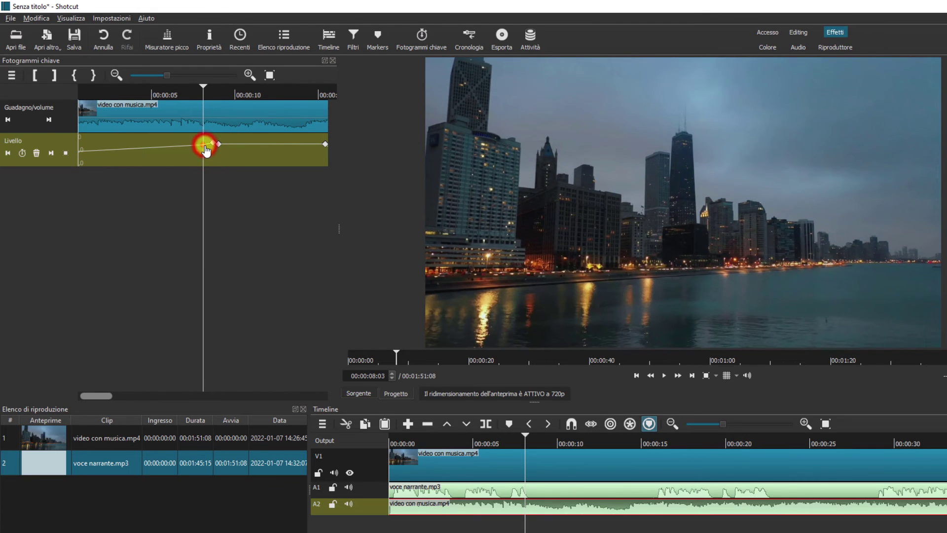
left_click_drag(206, 156, 208, 150)
double_click(213, 148)
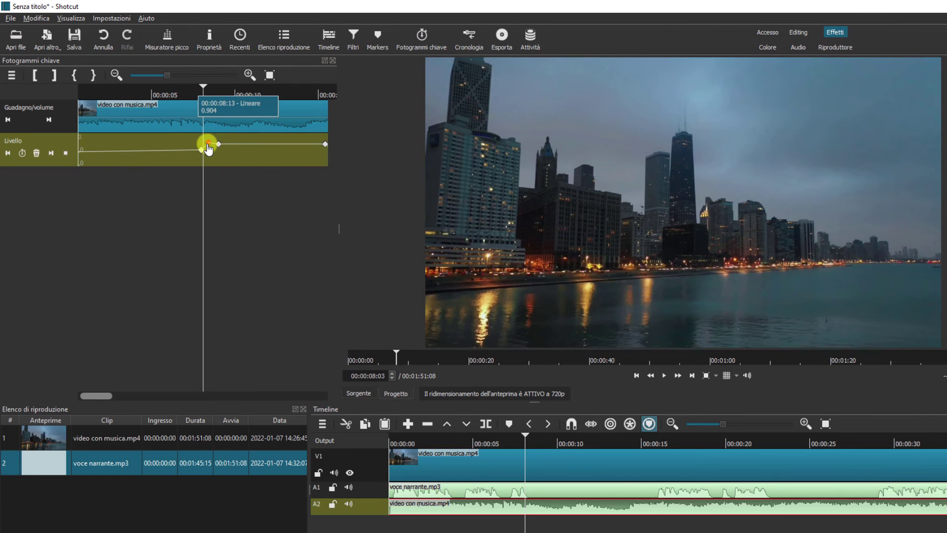
left_click(218, 144)
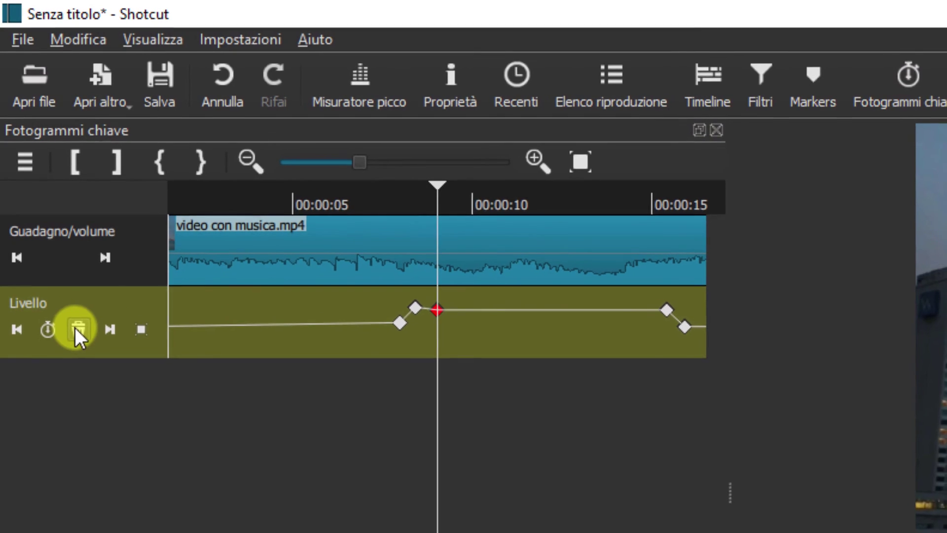
left_click(36, 153)
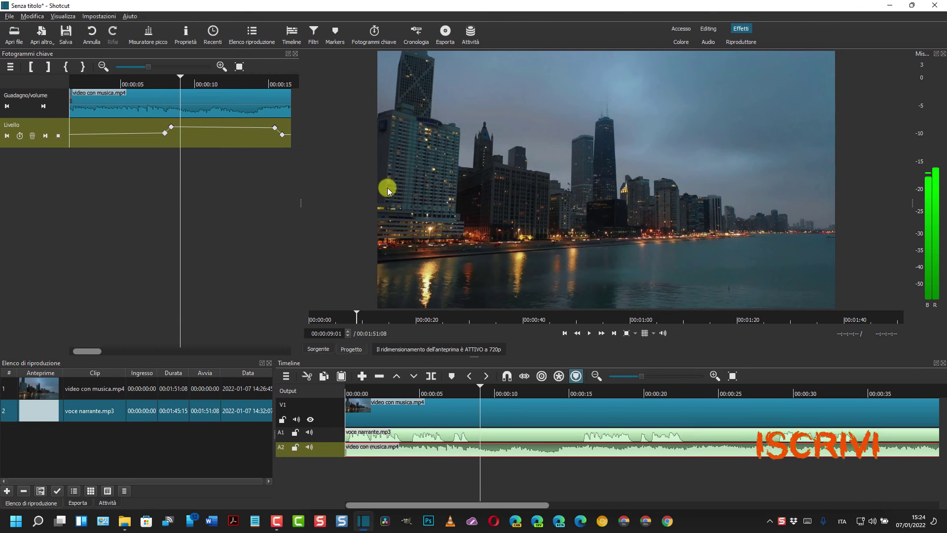
Switch to the Editing layout and choose the Predefinito preset for exporting the timeline.
left_click(445, 34)
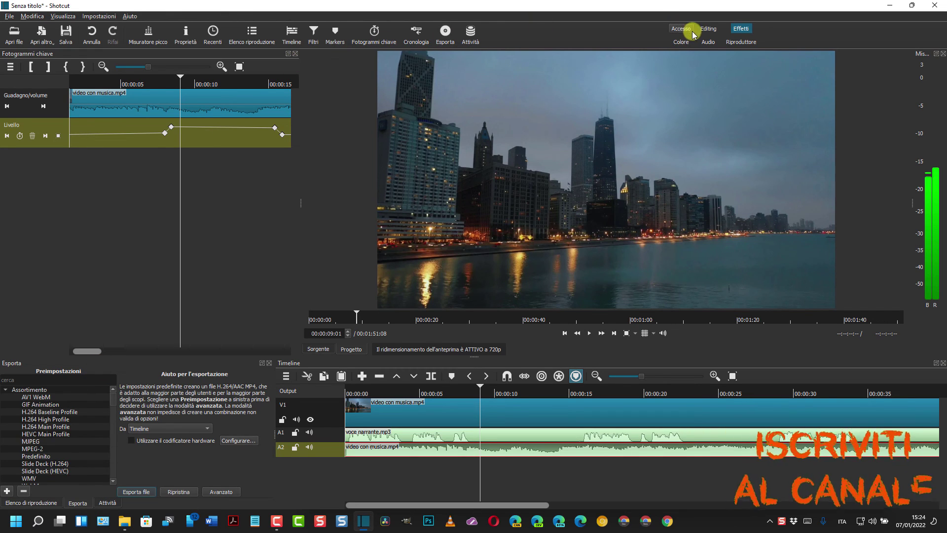
left_click(708, 30)
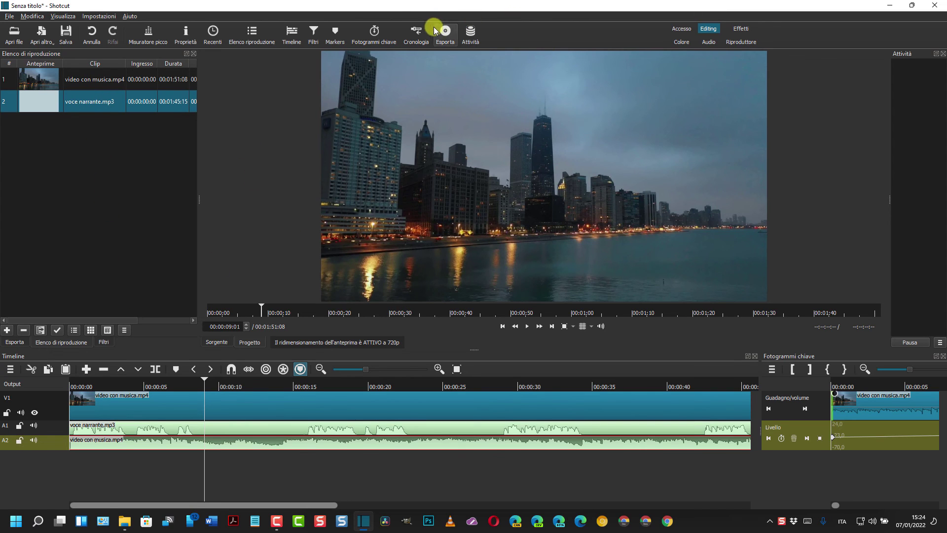
left_click(446, 37)
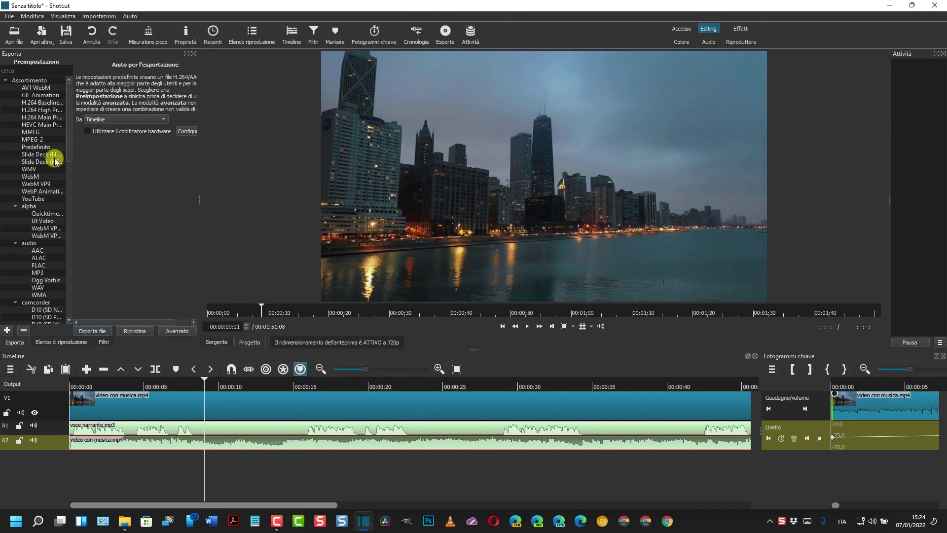
left_click(42, 146)
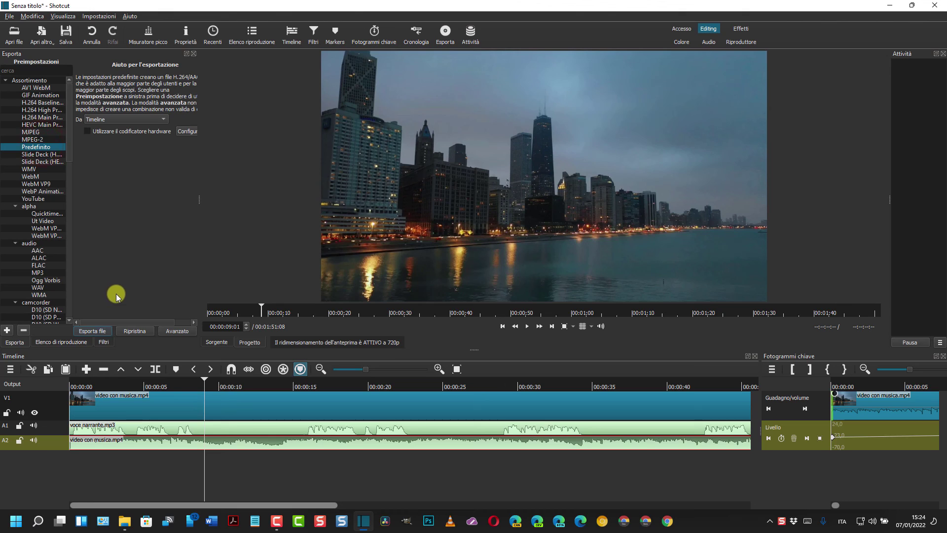
Export the project as an mp4 file named "nome video" in the Download folder.
left_click(88, 331)
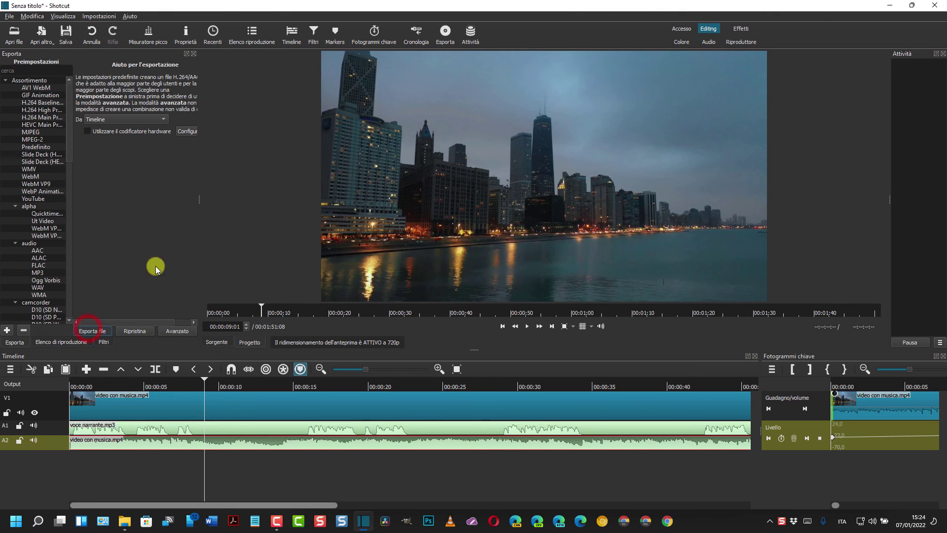
left_click(92, 330)
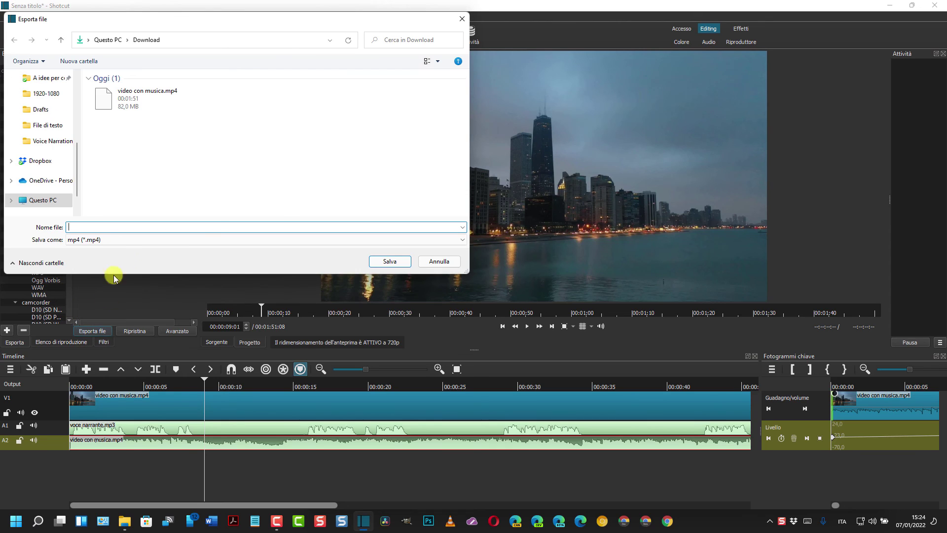
type("ni")
left_click(79, 226)
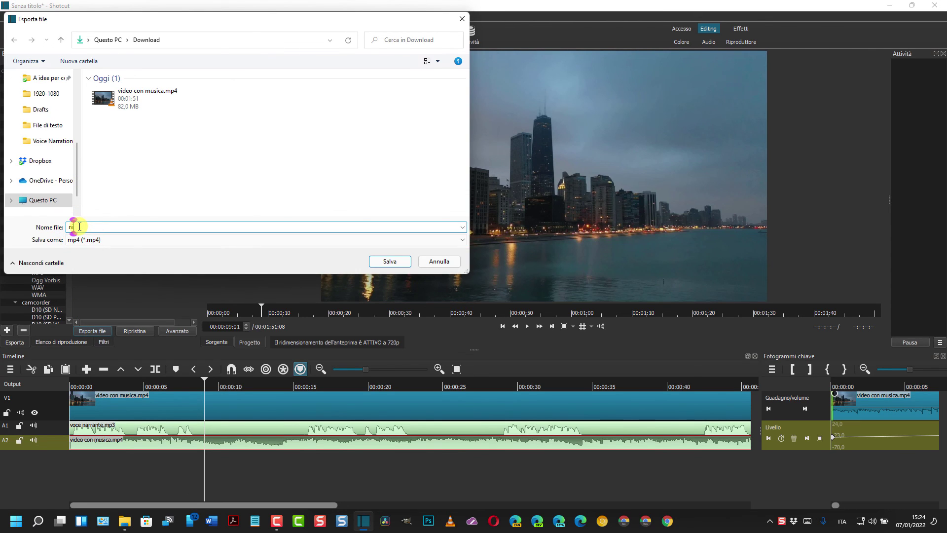
key("BackSpace")
type("ome video")
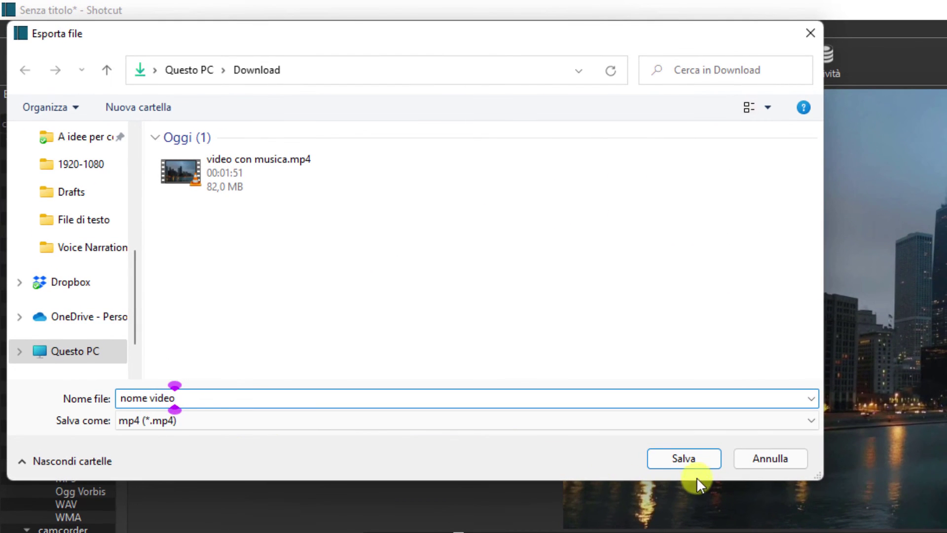
left_click(686, 459)
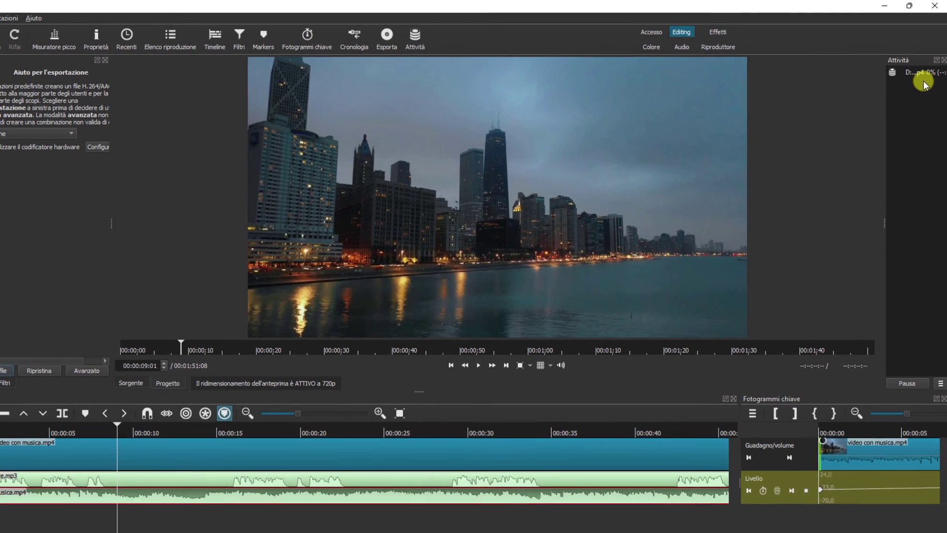